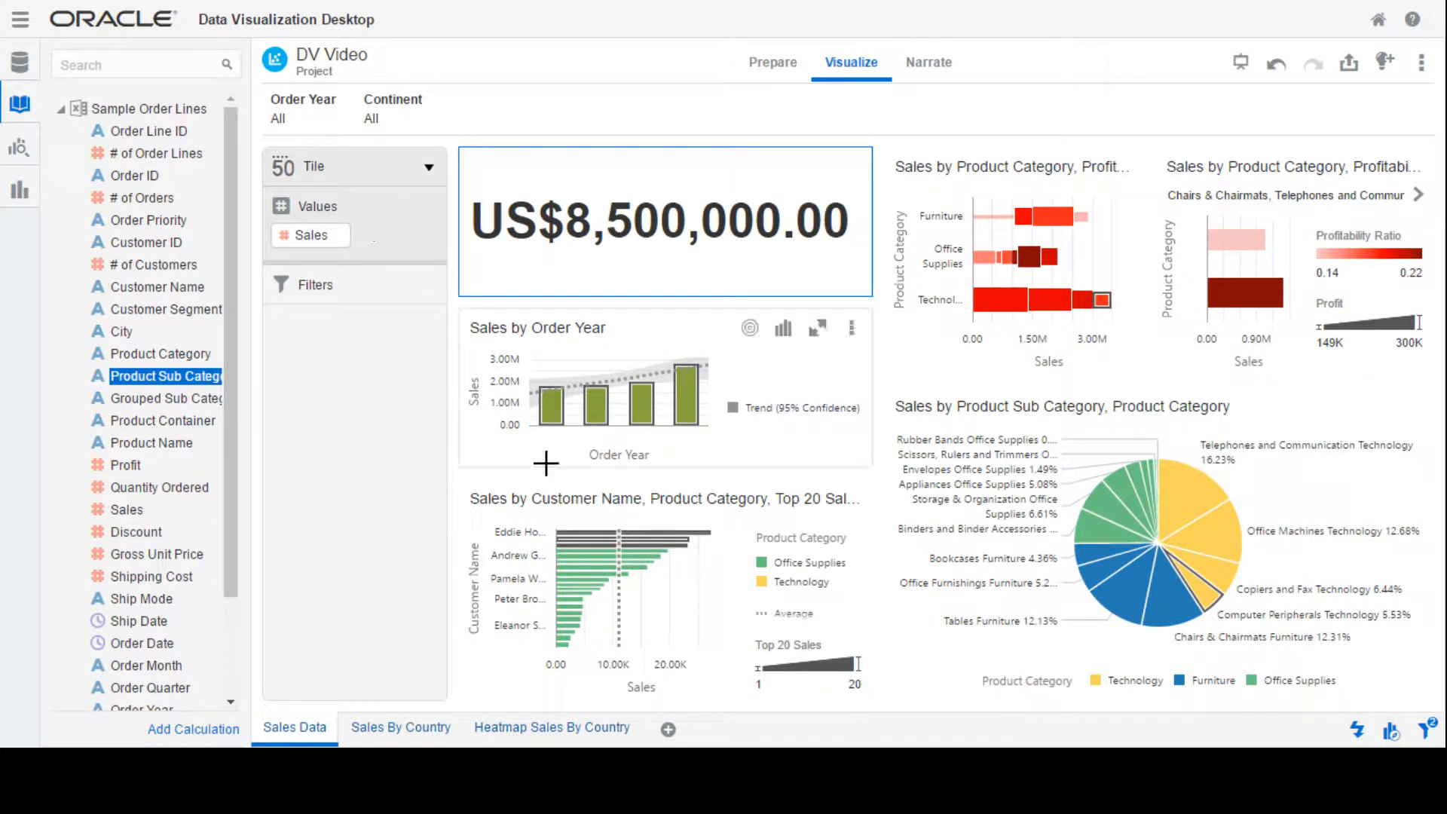
On a new canvas, build a horizontal stacked bar chart of Sales by Product Category, colored by Product Sub Category
click(668, 729)
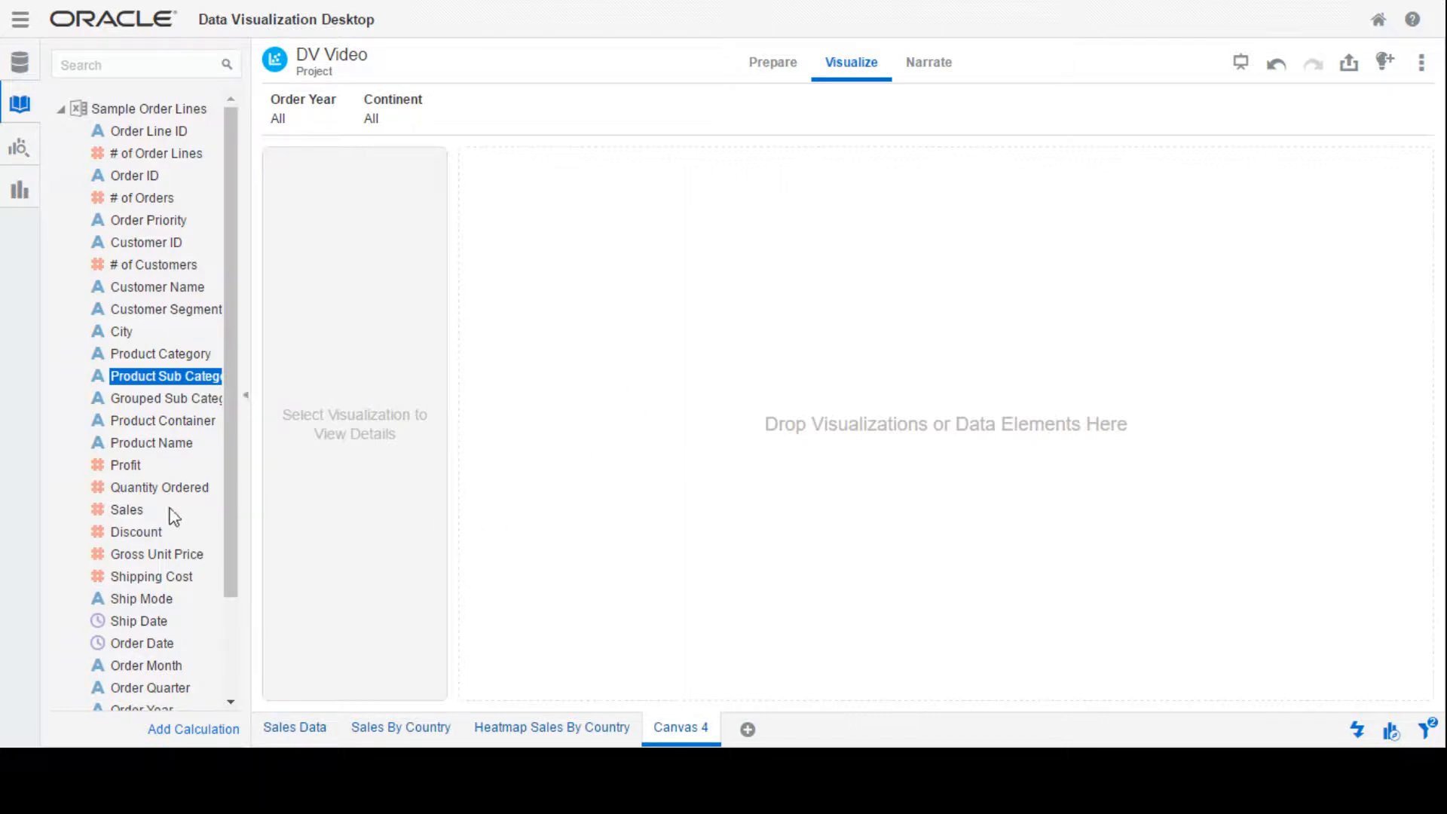
ctrl+click(127, 510)
drag(566, 376, 662, 301)
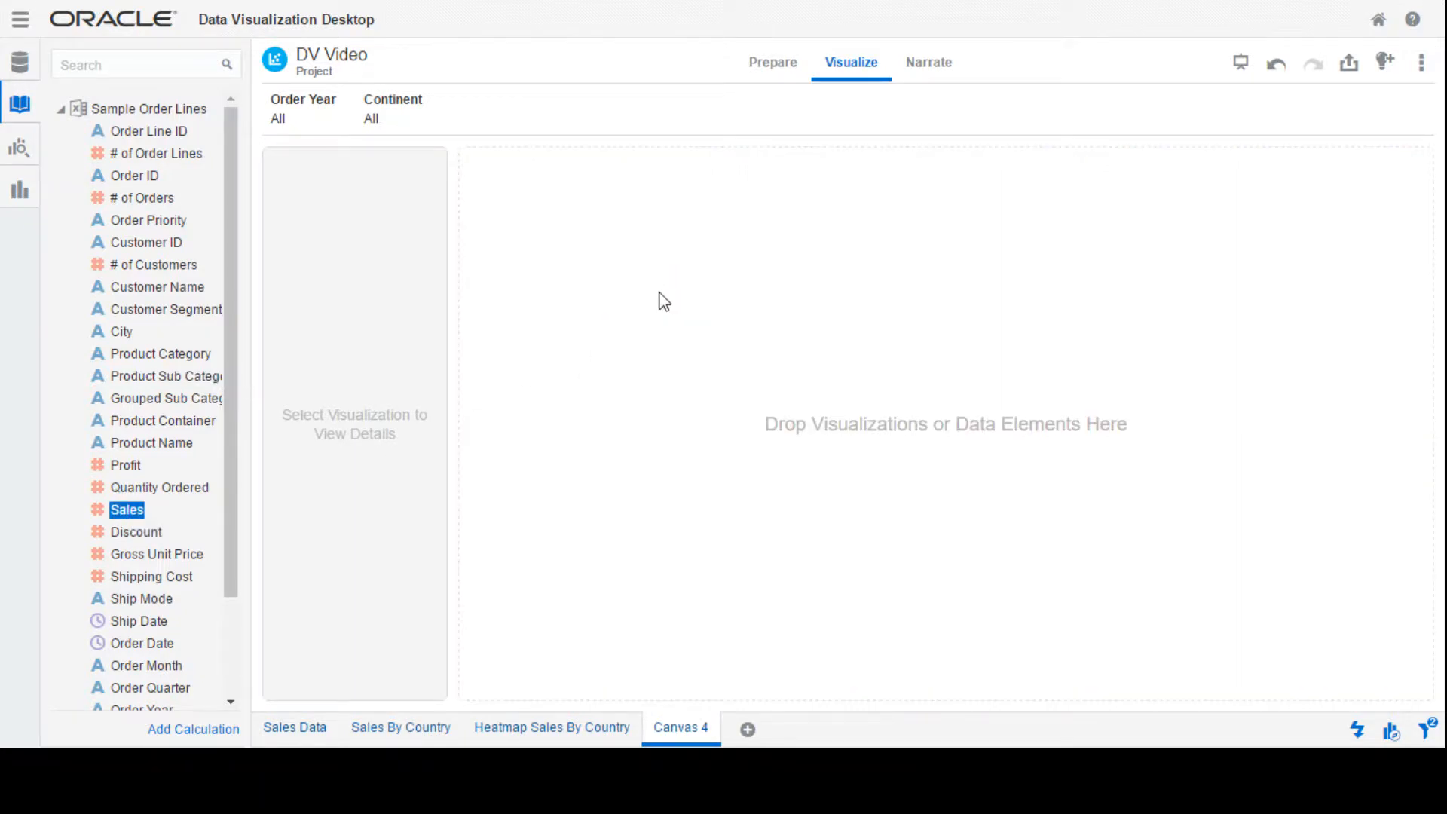
ctrl+click(157, 355)
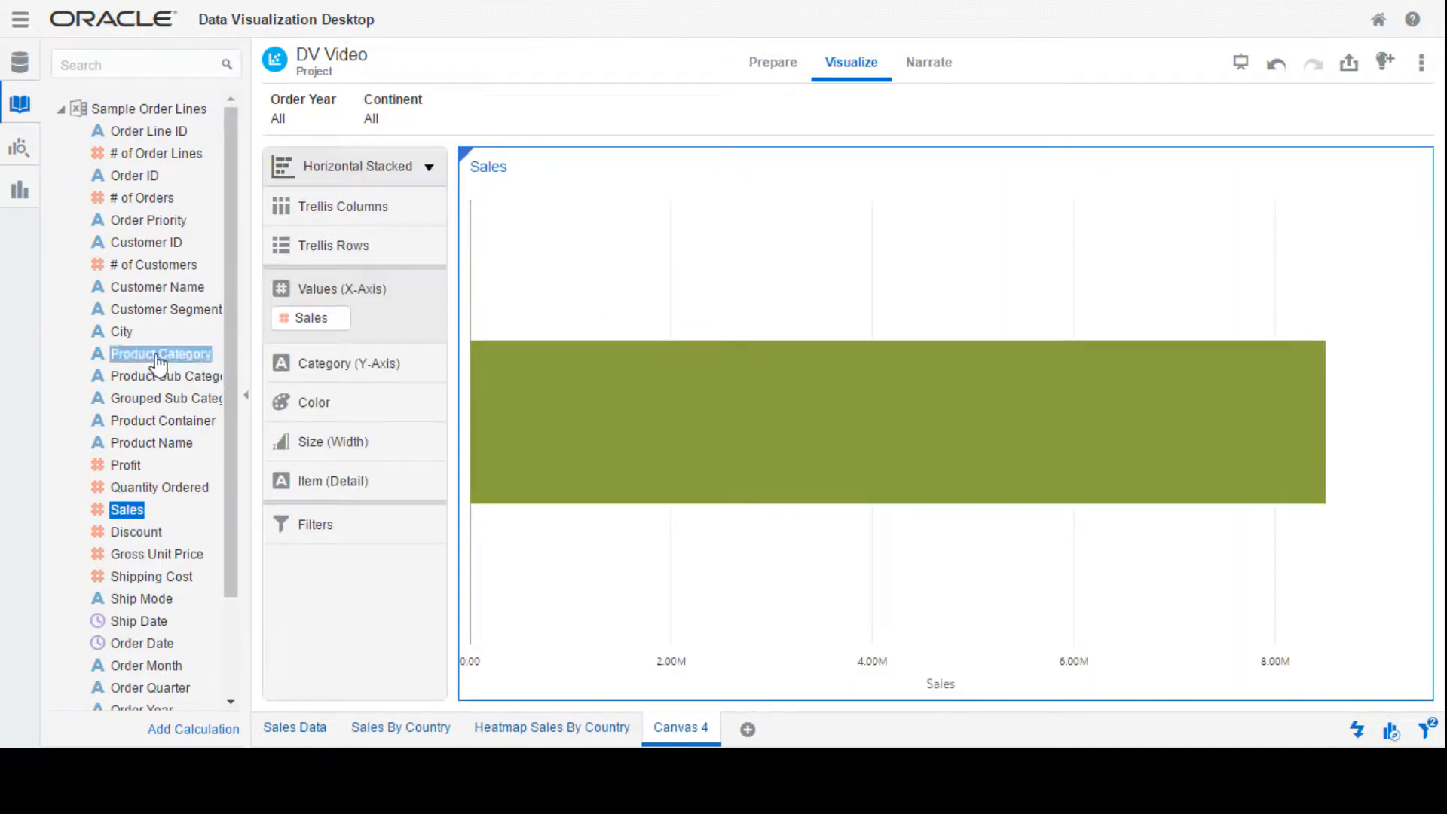
drag(157, 362, 494, 388)
ctrl+click(161, 379)
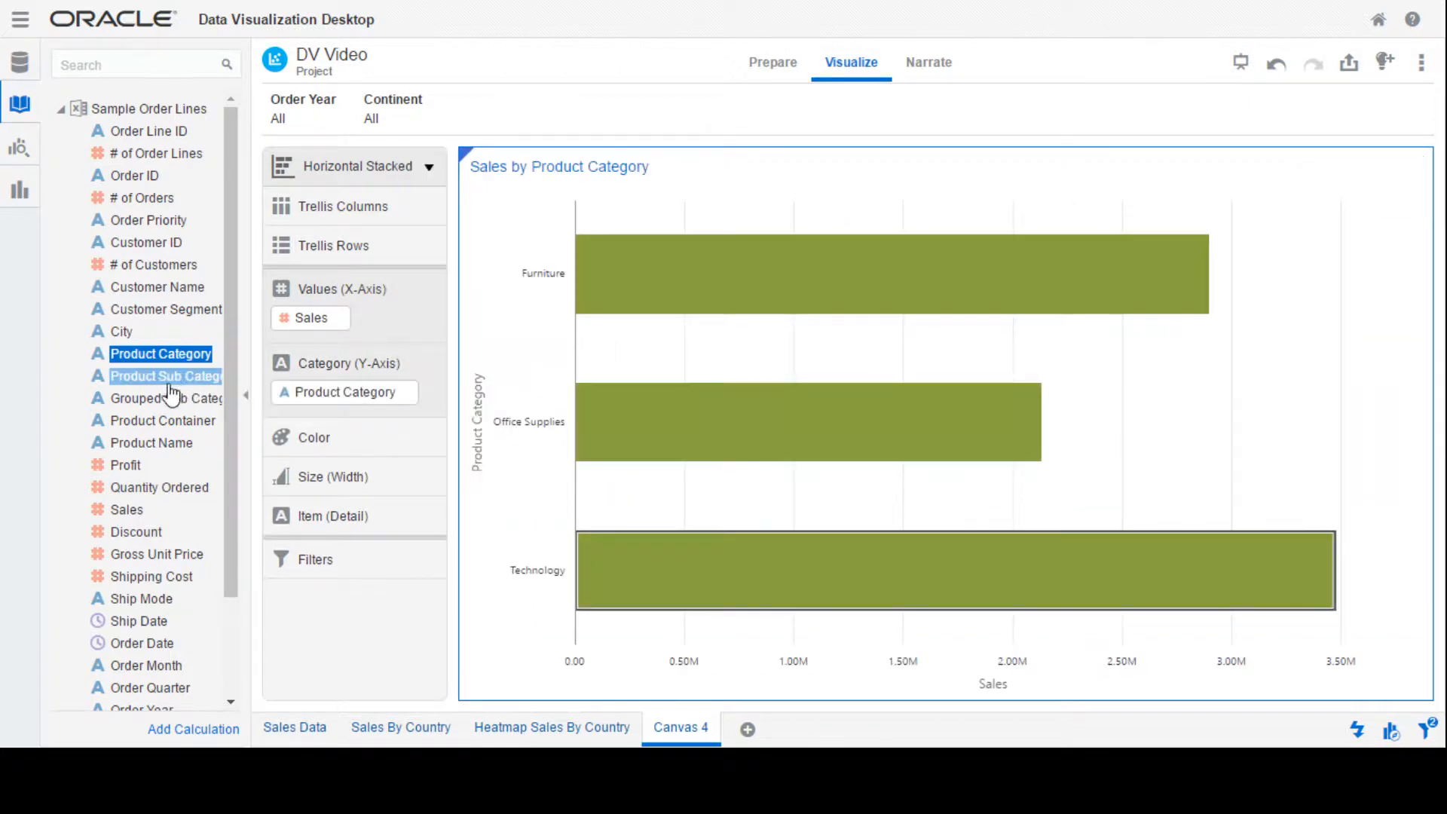
drag(160, 379, 312, 429)
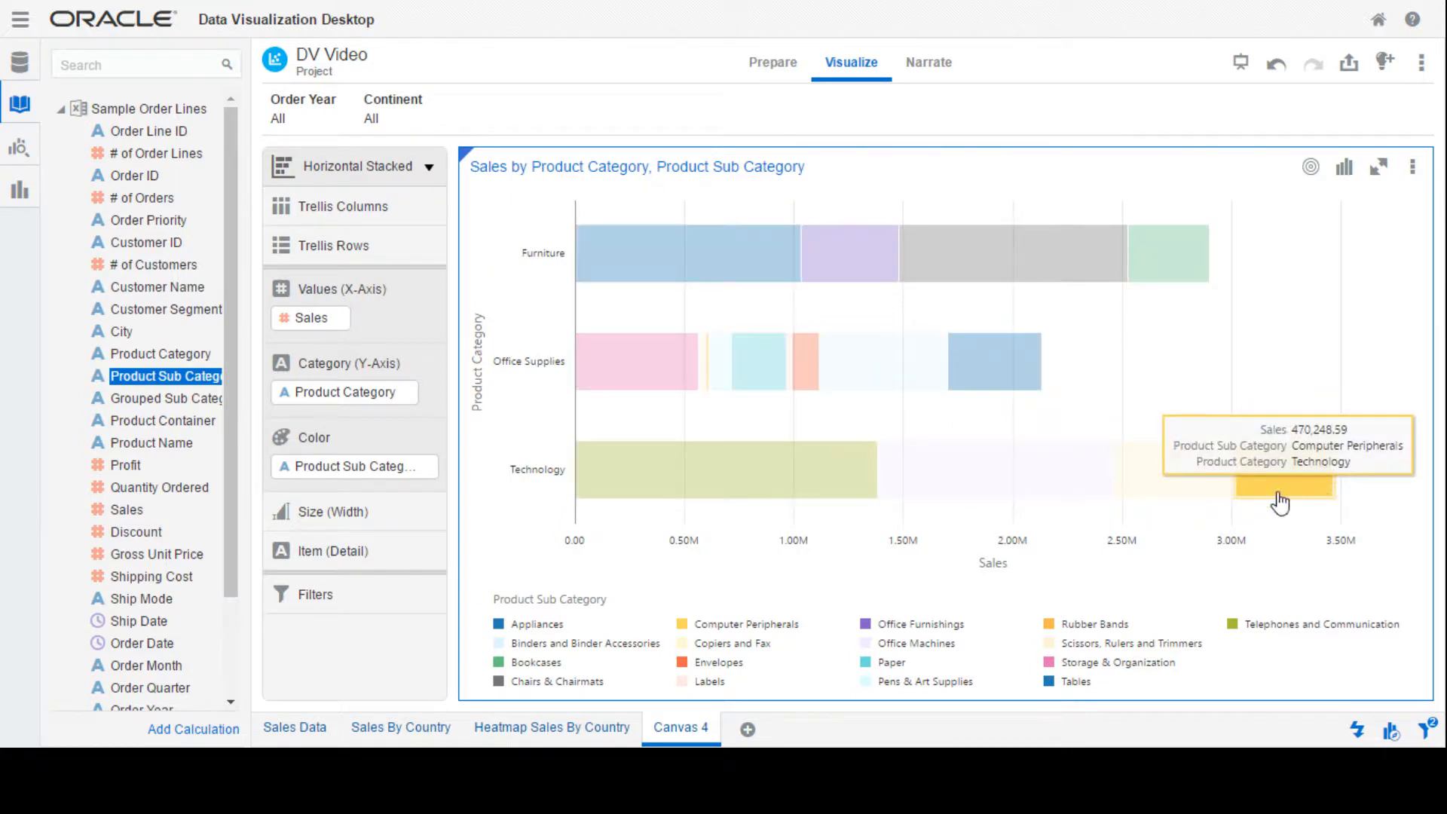
Sort the chart's Product Category and Product Sub Category by Sales High to Low
mouse_move(726, 496)
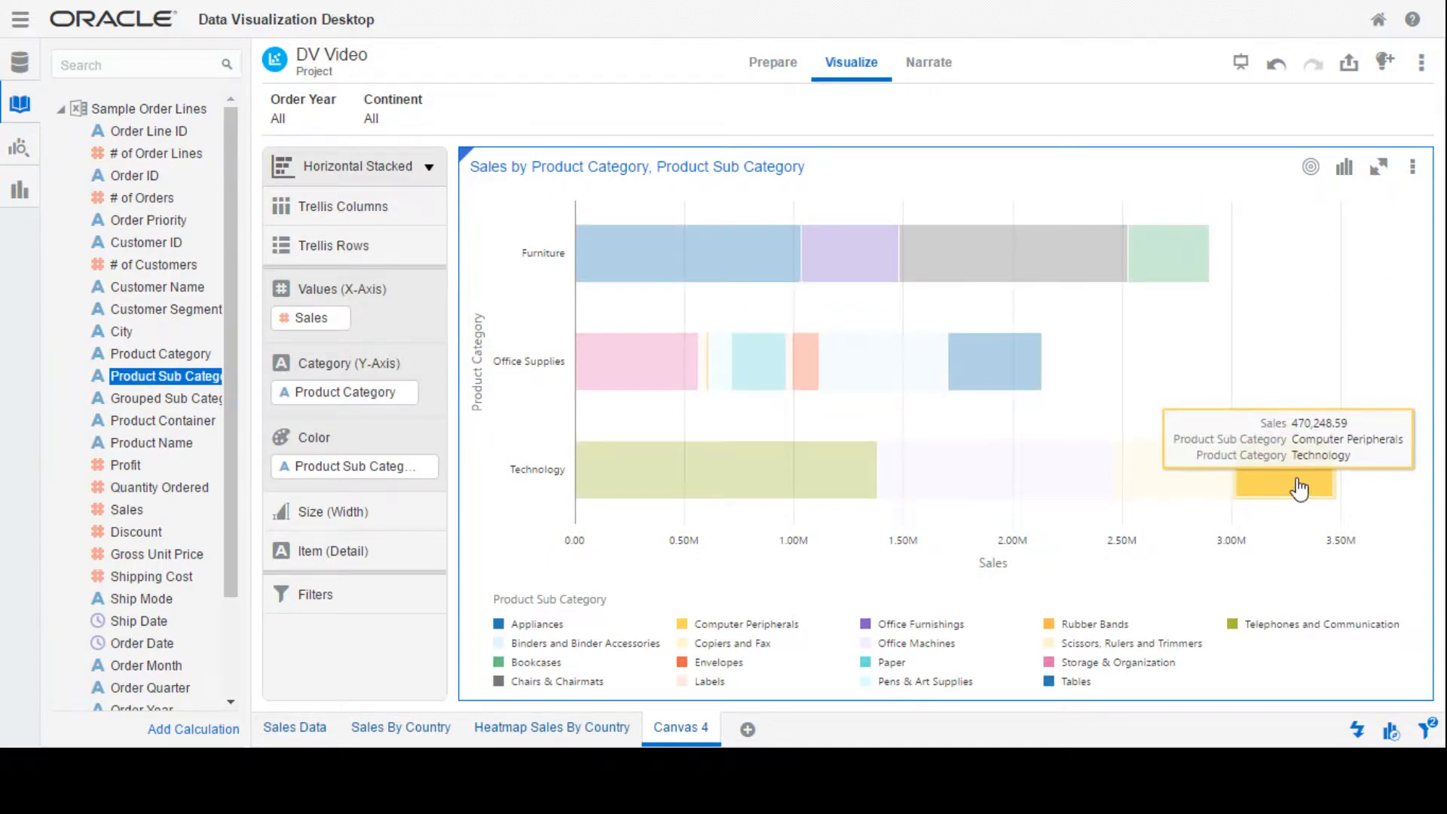
right_click(1299, 488)
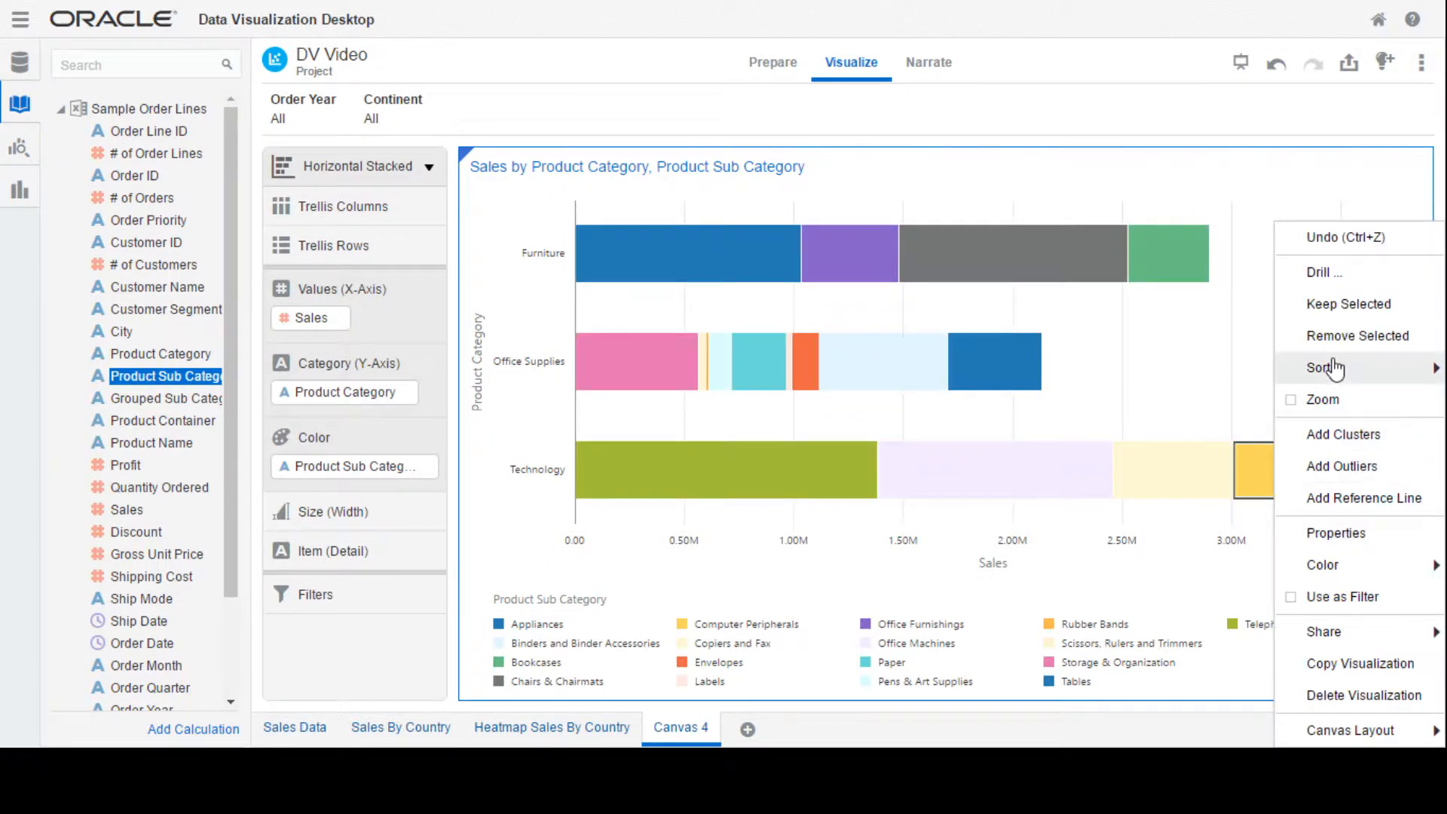
mouse_move(1331, 367)
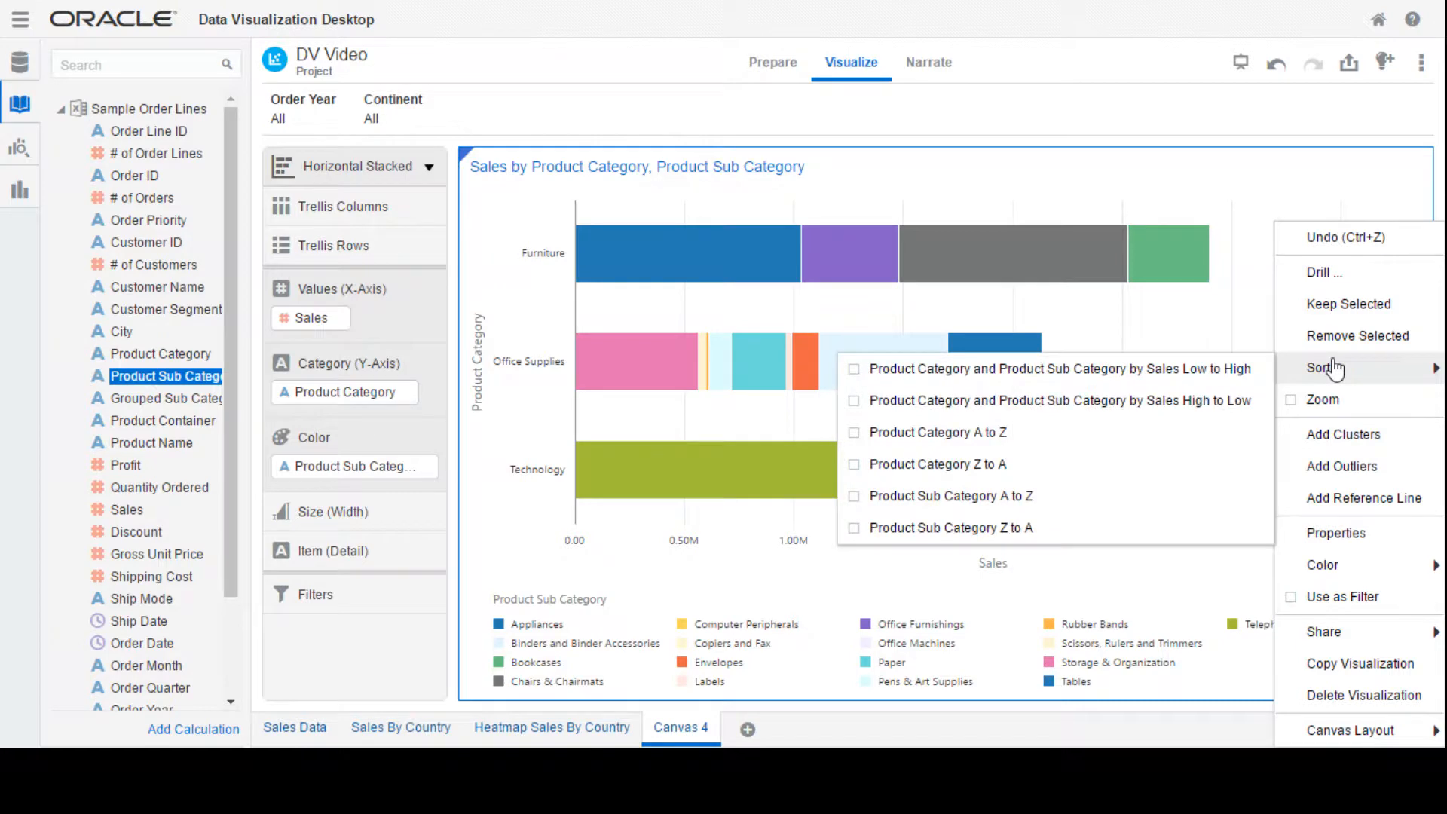
click(1174, 404)
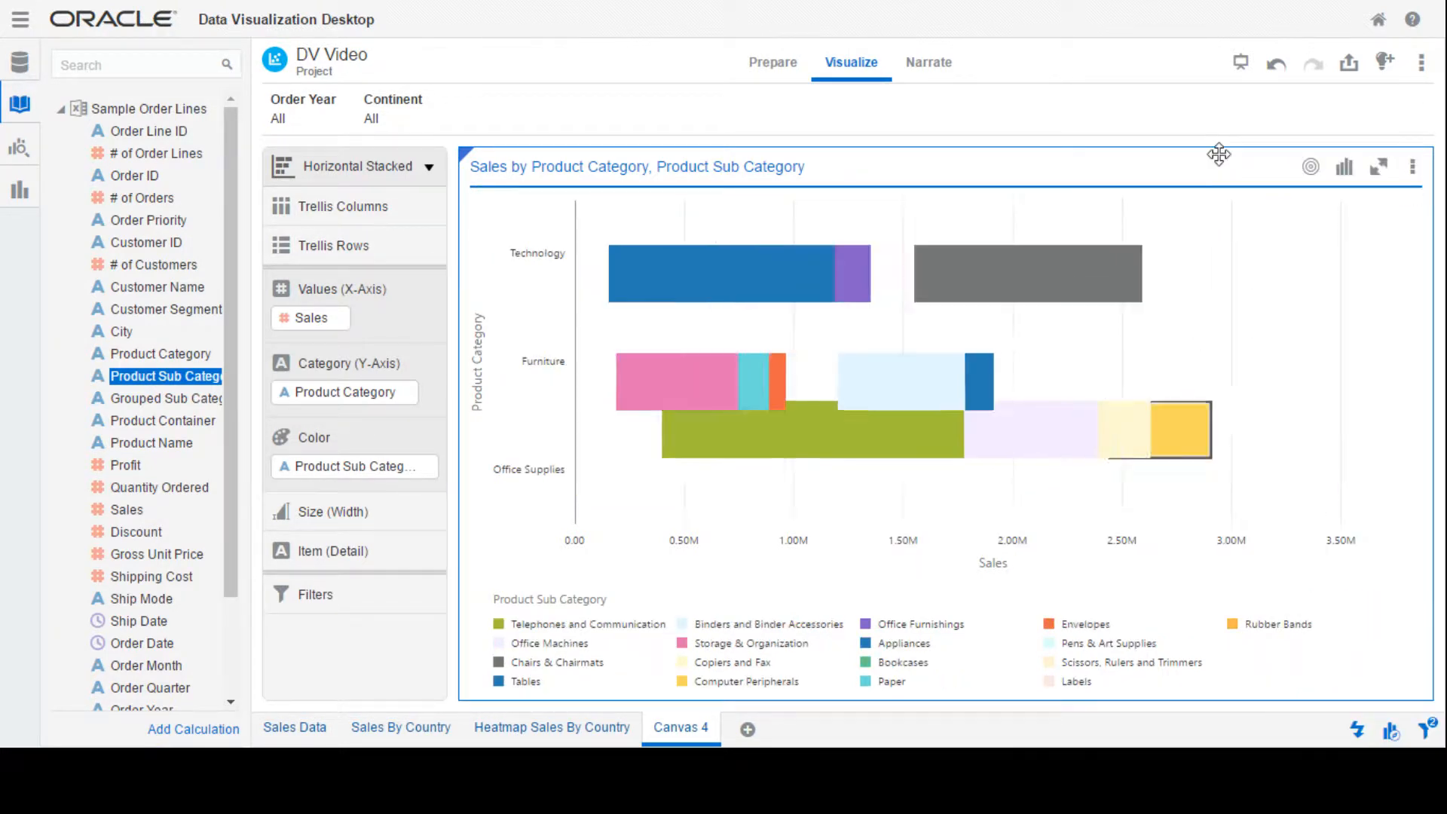
Switch the canvas layout to Freeform and narrow the sales chart to about half the canvas width
click(1412, 168)
mouse_move(1325, 686)
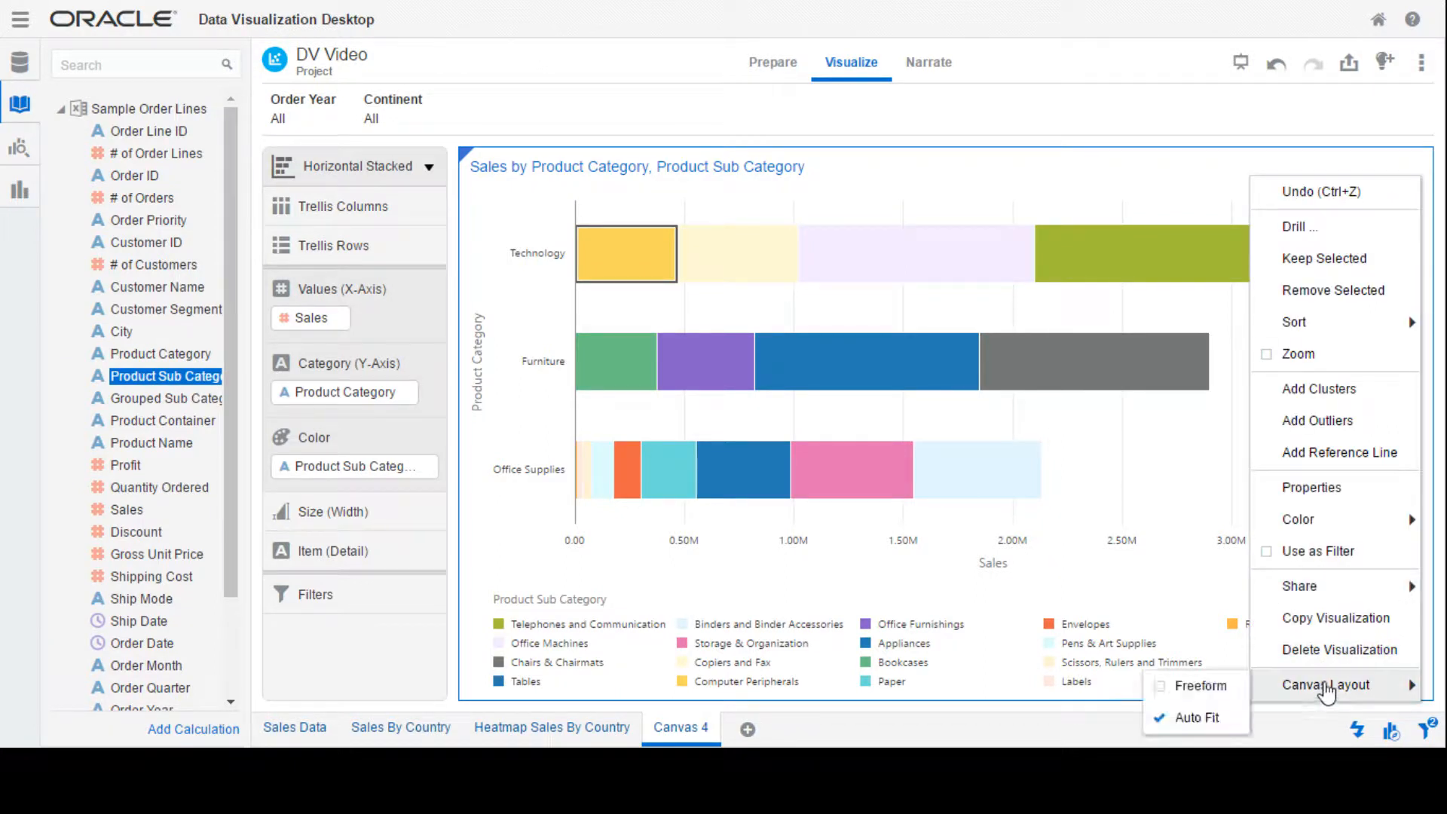
click(1201, 686)
drag(1423, 689, 936, 690)
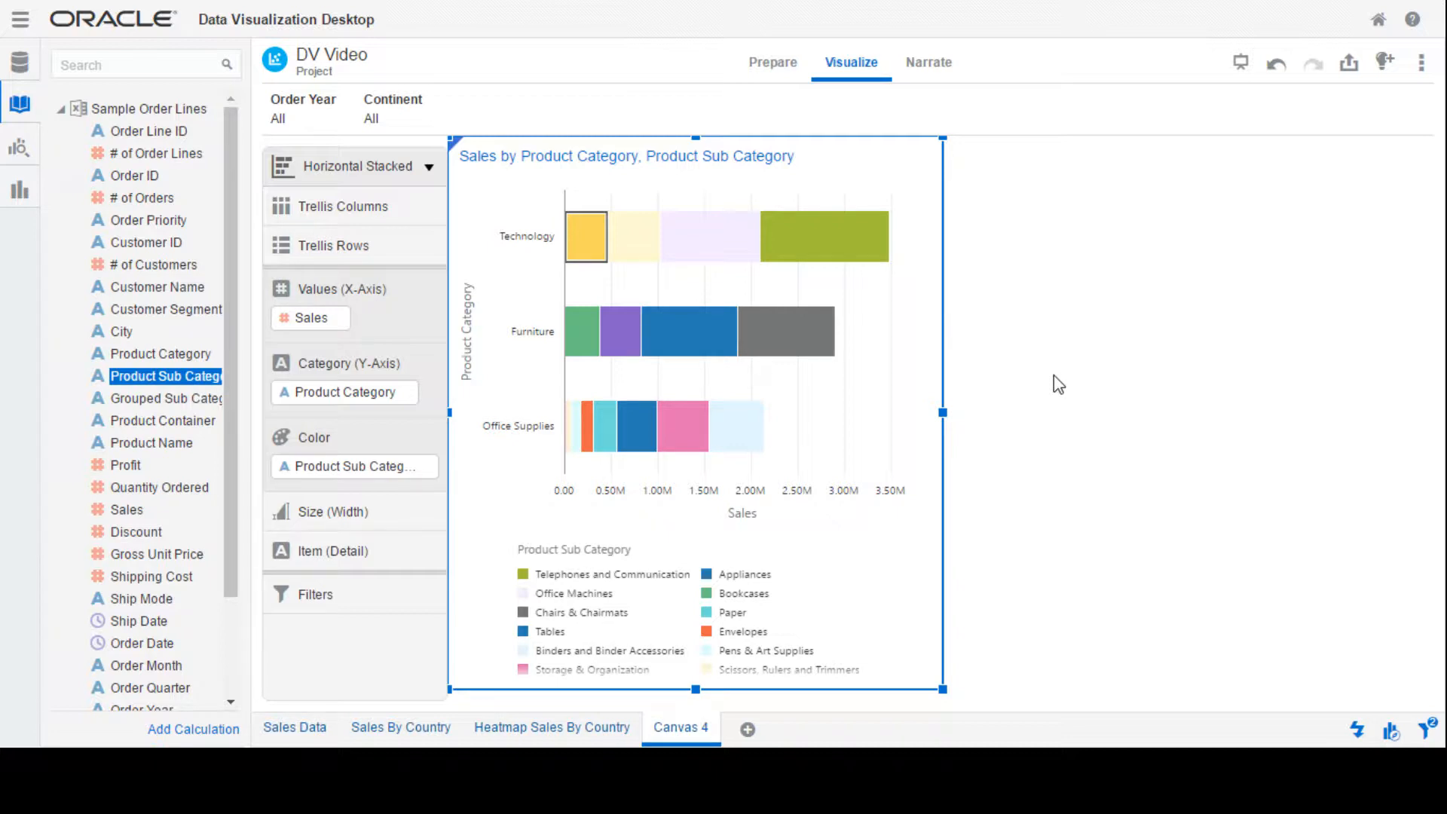
Add a Profit by Product Category bar chart beside the sales chart and enlarge it to match the sales chart's height
ctrl+click(133, 447)
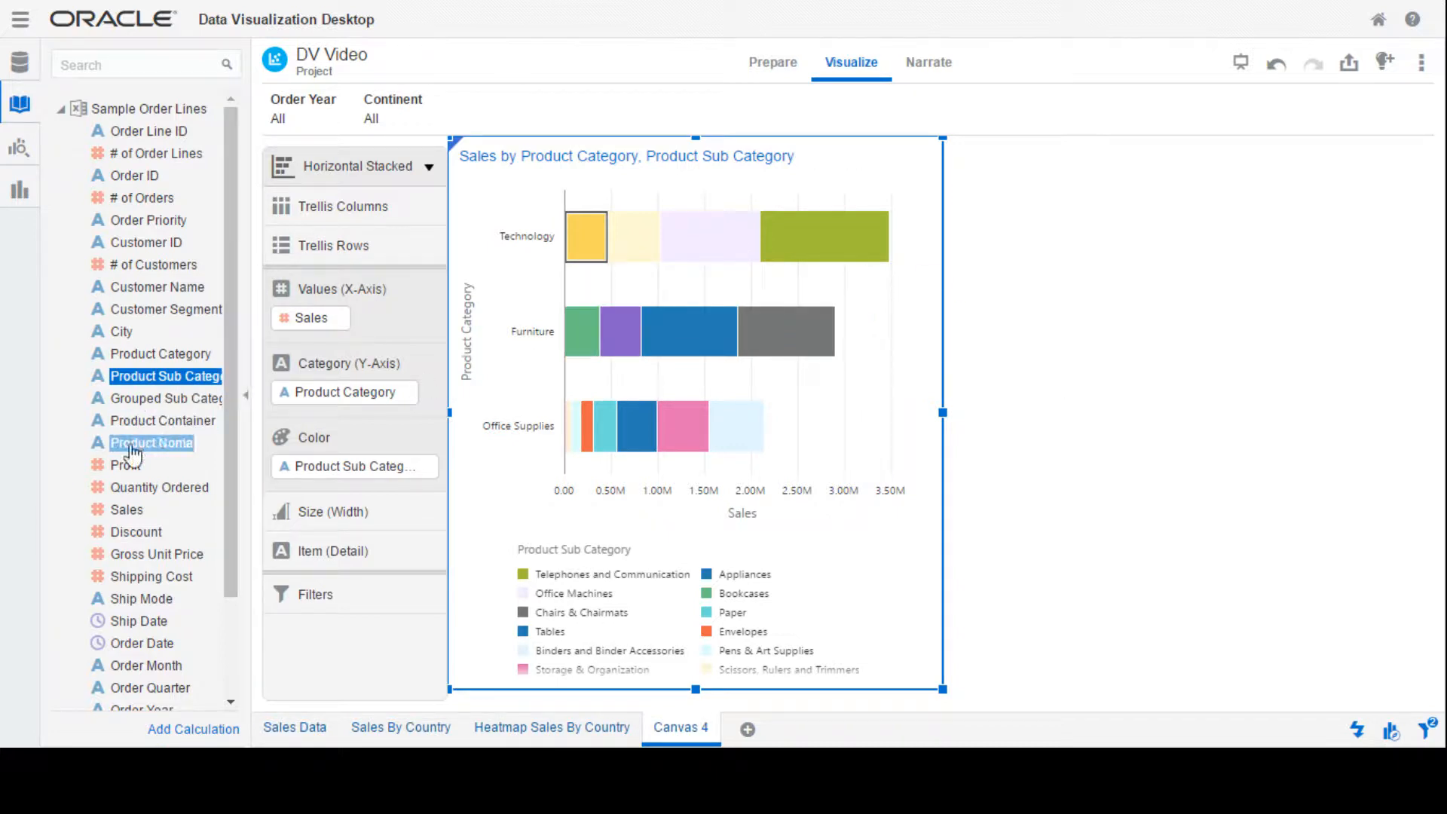
drag(133, 465, 1173, 260)
ctrl+click(158, 420)
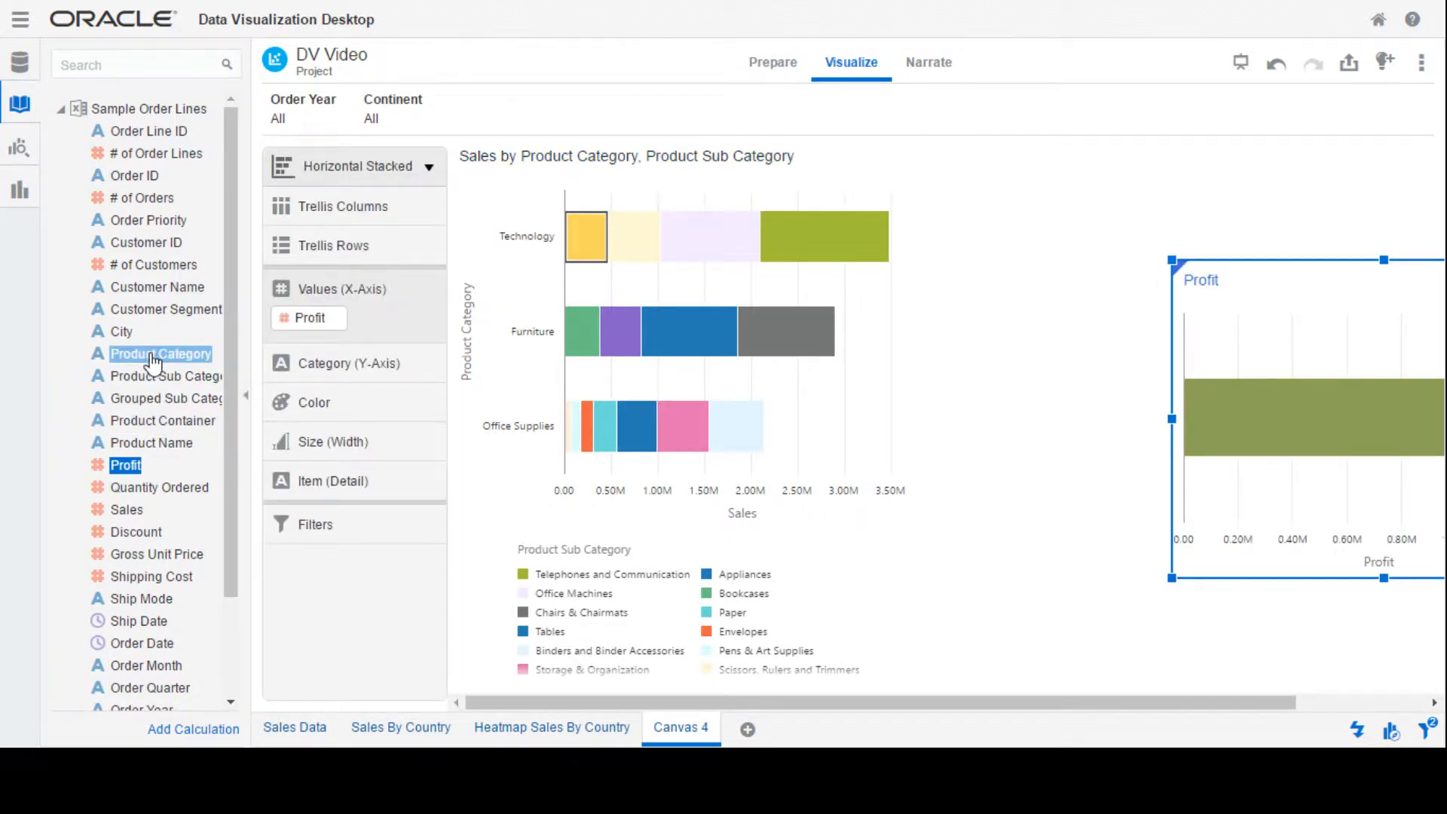
drag(153, 363, 1090, 139)
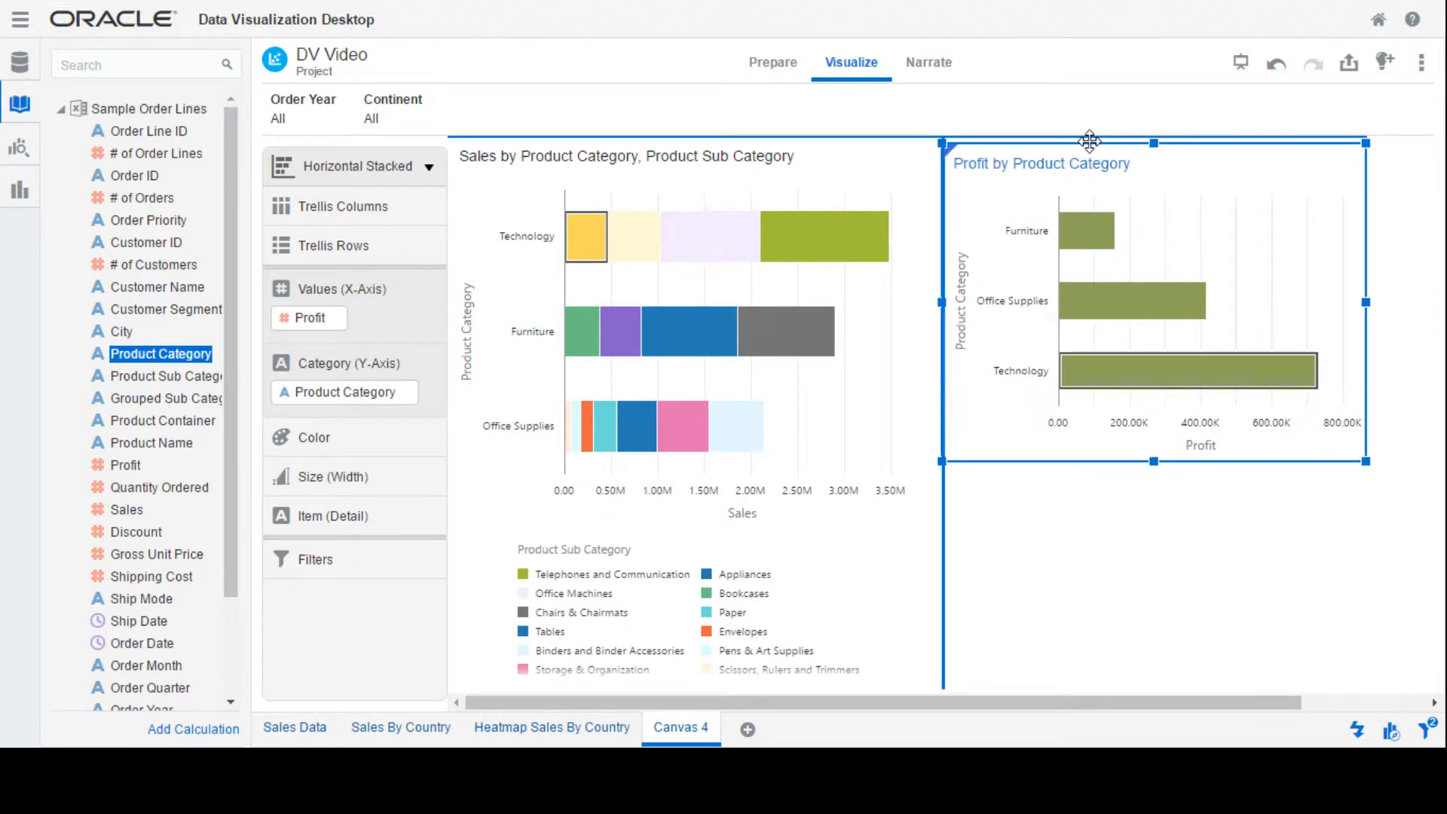
drag(1369, 455, 1410, 678)
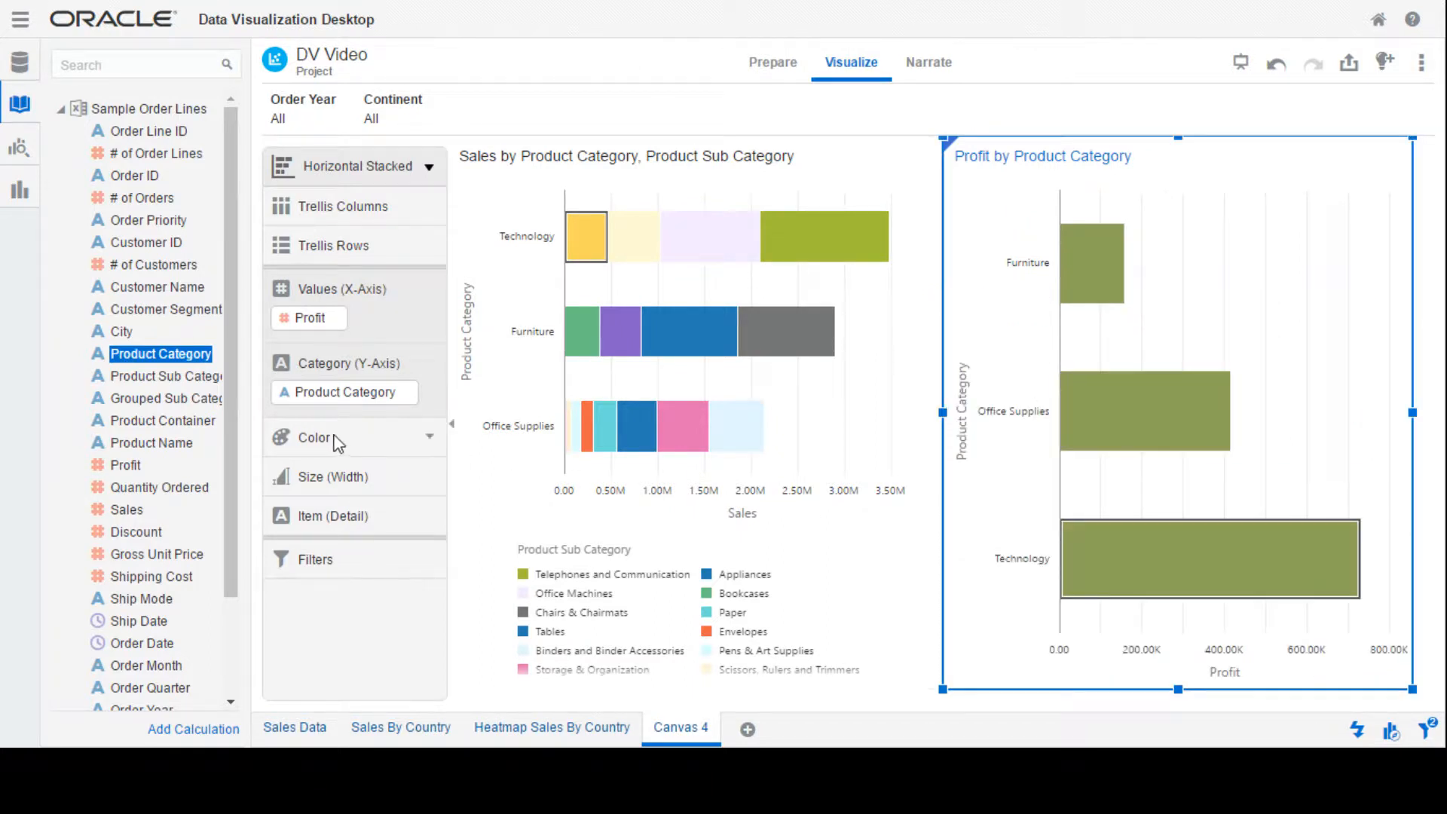
Color the profit bars by Product Sub Category and inspect the profit of the Technology and Furniture segments
drag(485, 441, 329, 439)
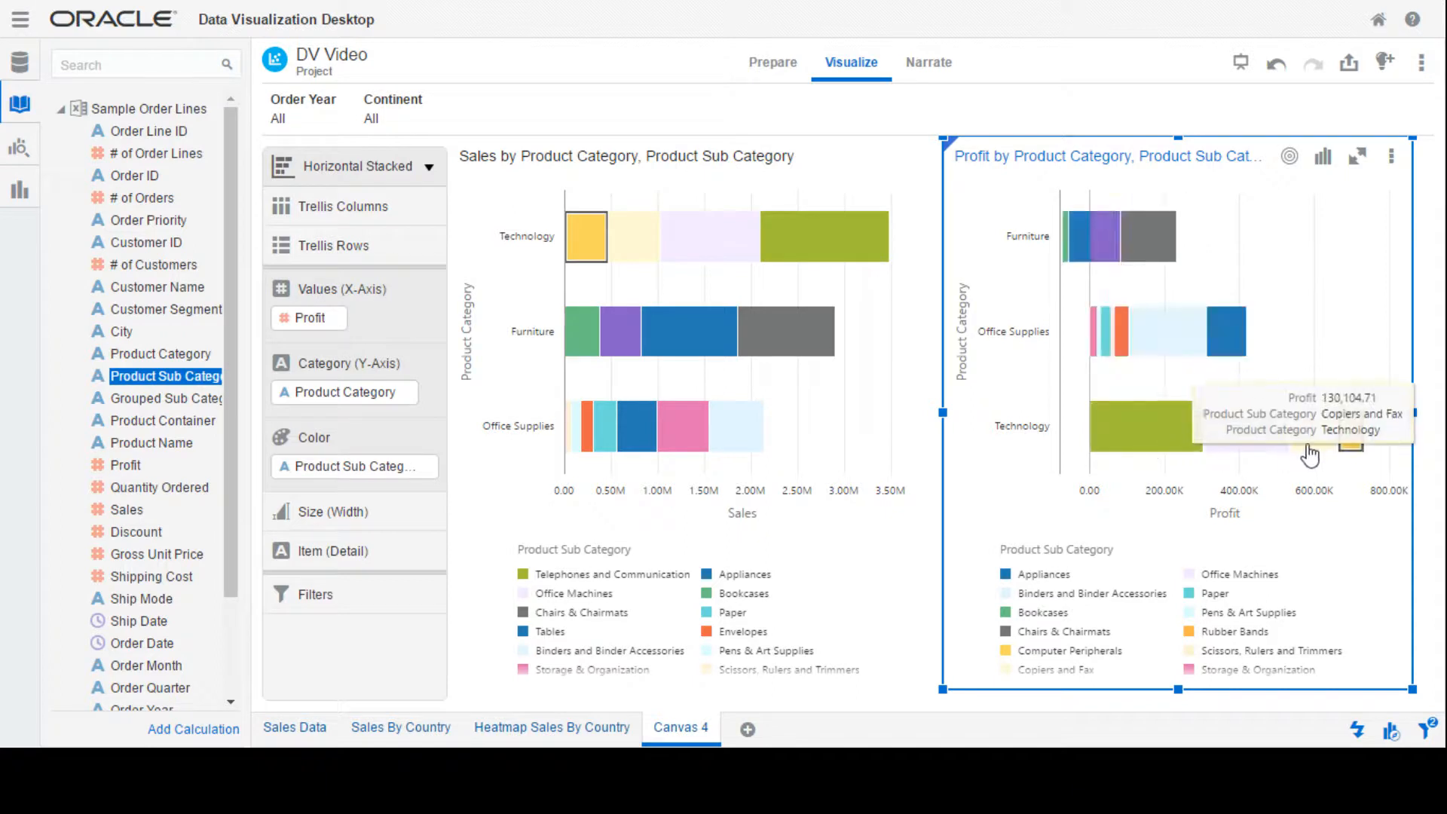
mouse_move(1168, 447)
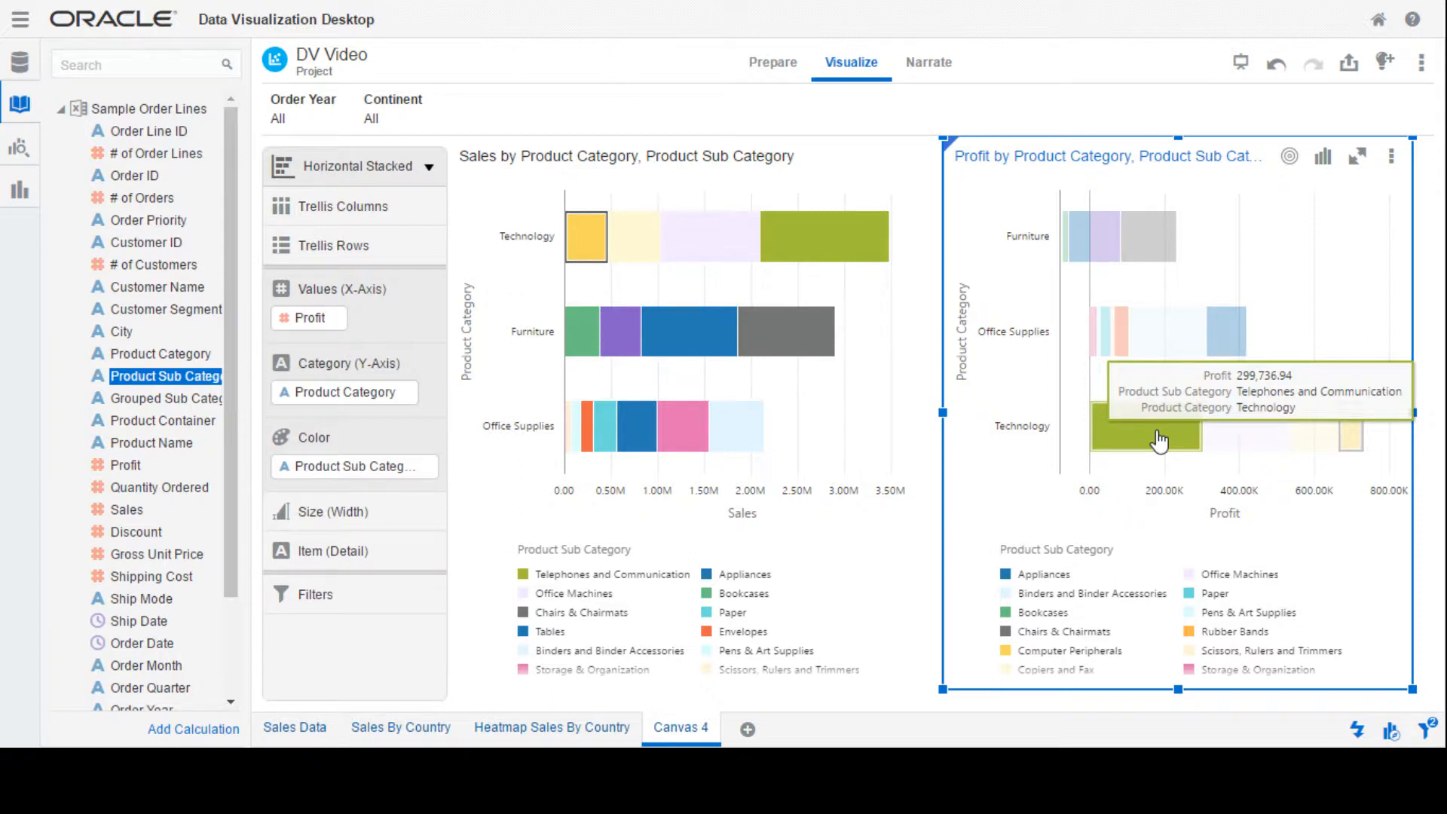
mouse_move(1353, 441)
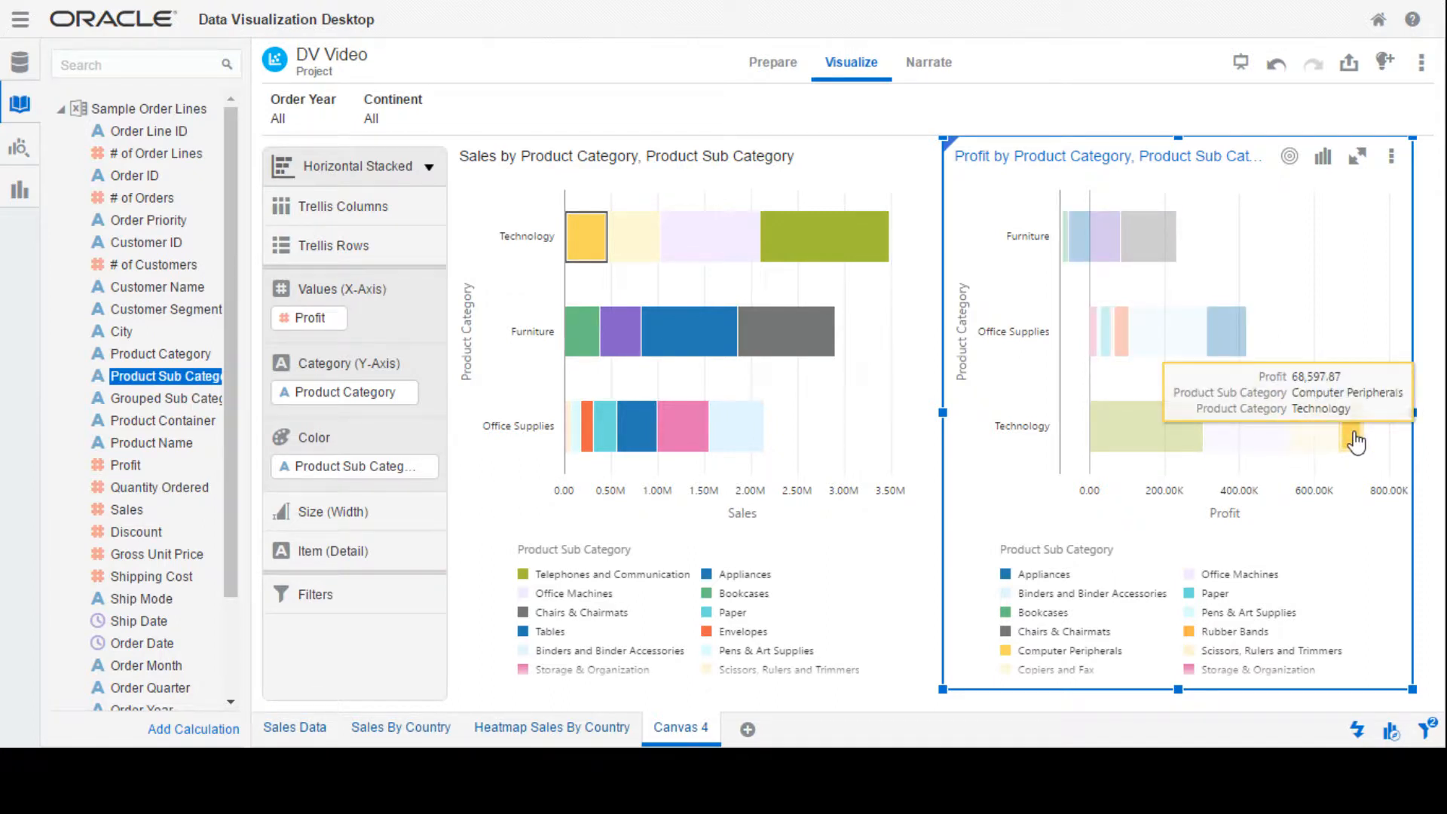
mouse_move(1249, 451)
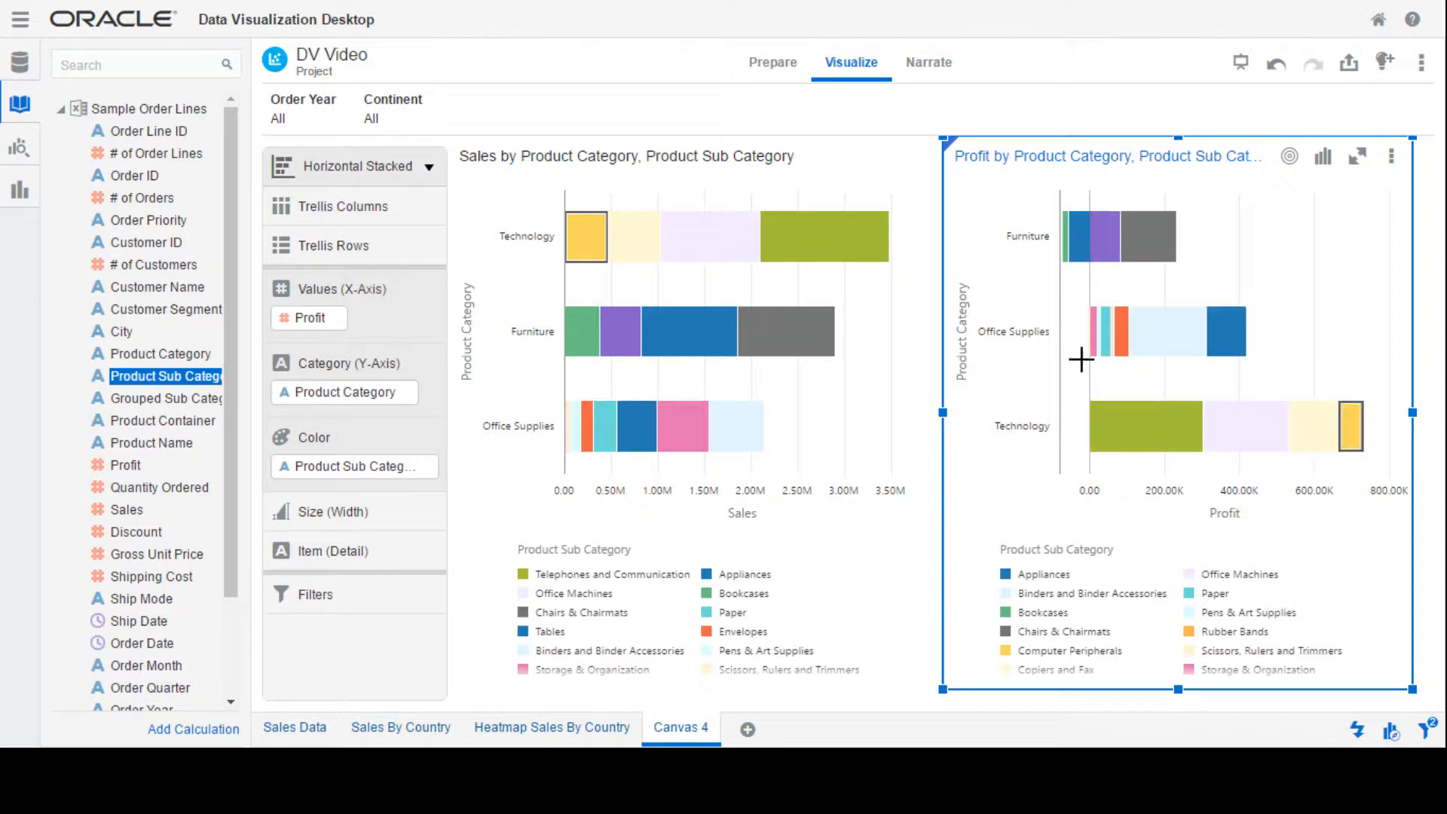
mouse_move(1086, 258)
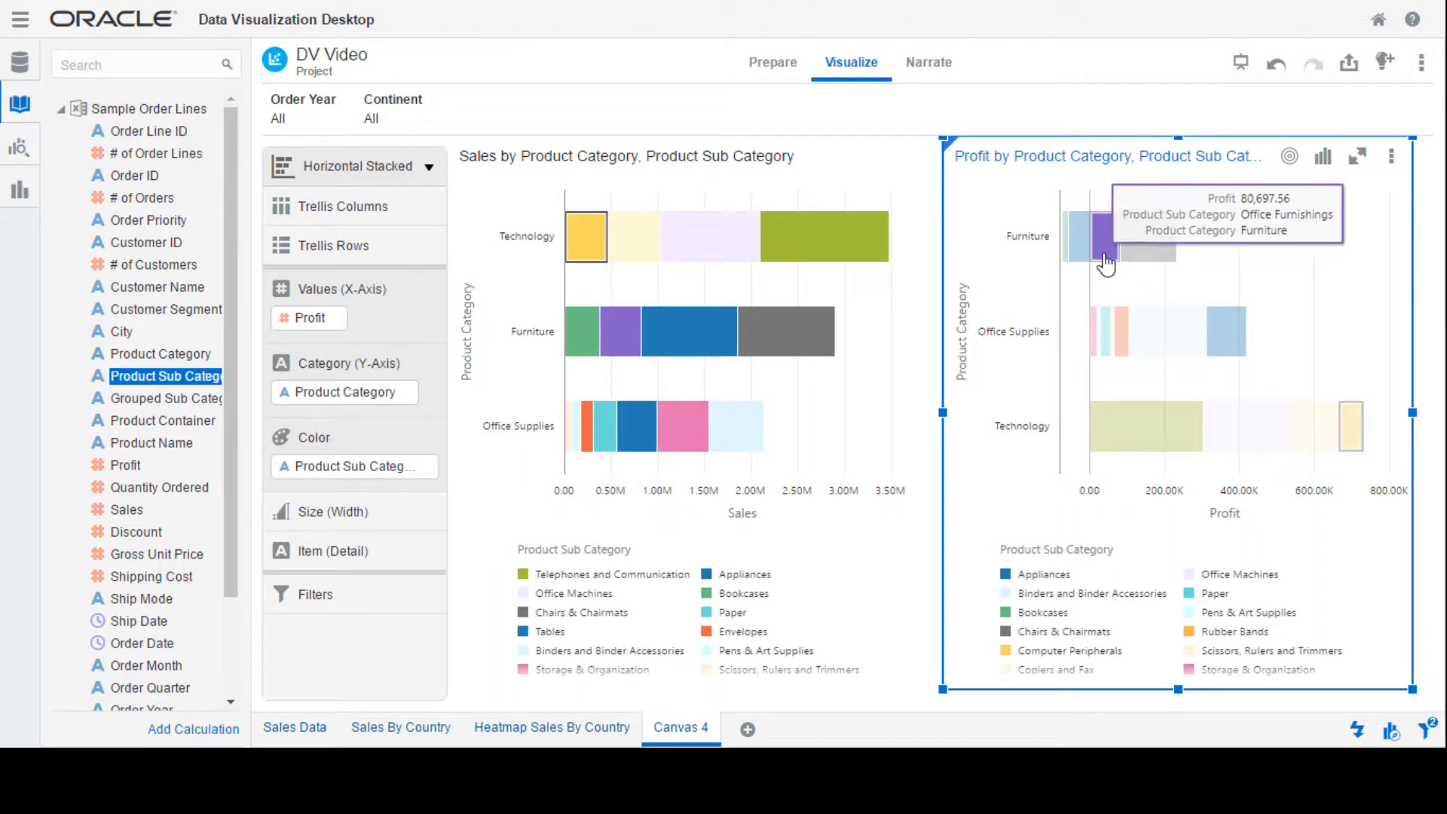
mouse_move(1150, 235)
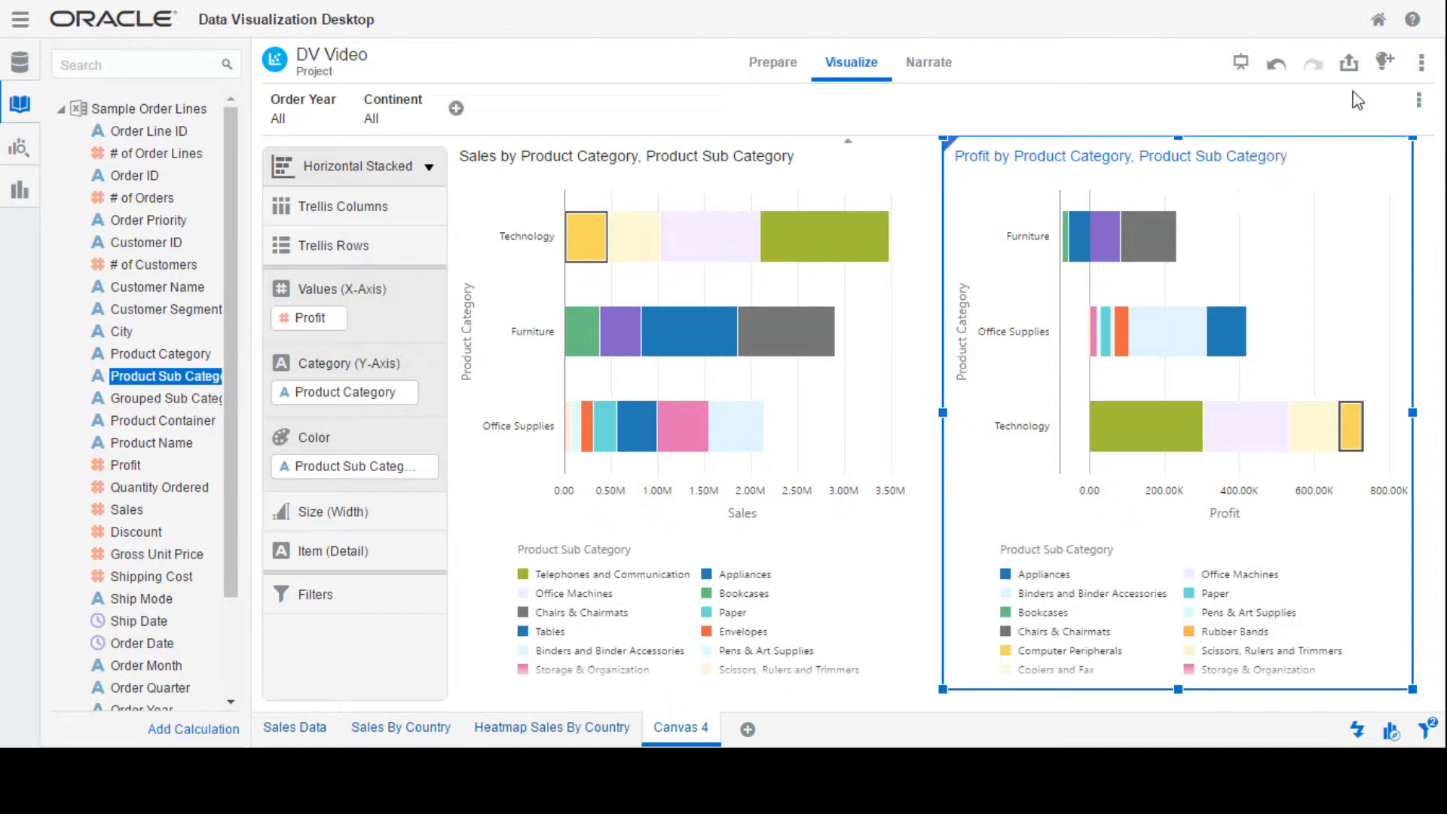
Save the canvas as an insight and, in the Narrate view, highlight Furniture's Chairs & Chairmats segment in the sales chart
click(1385, 63)
click(929, 66)
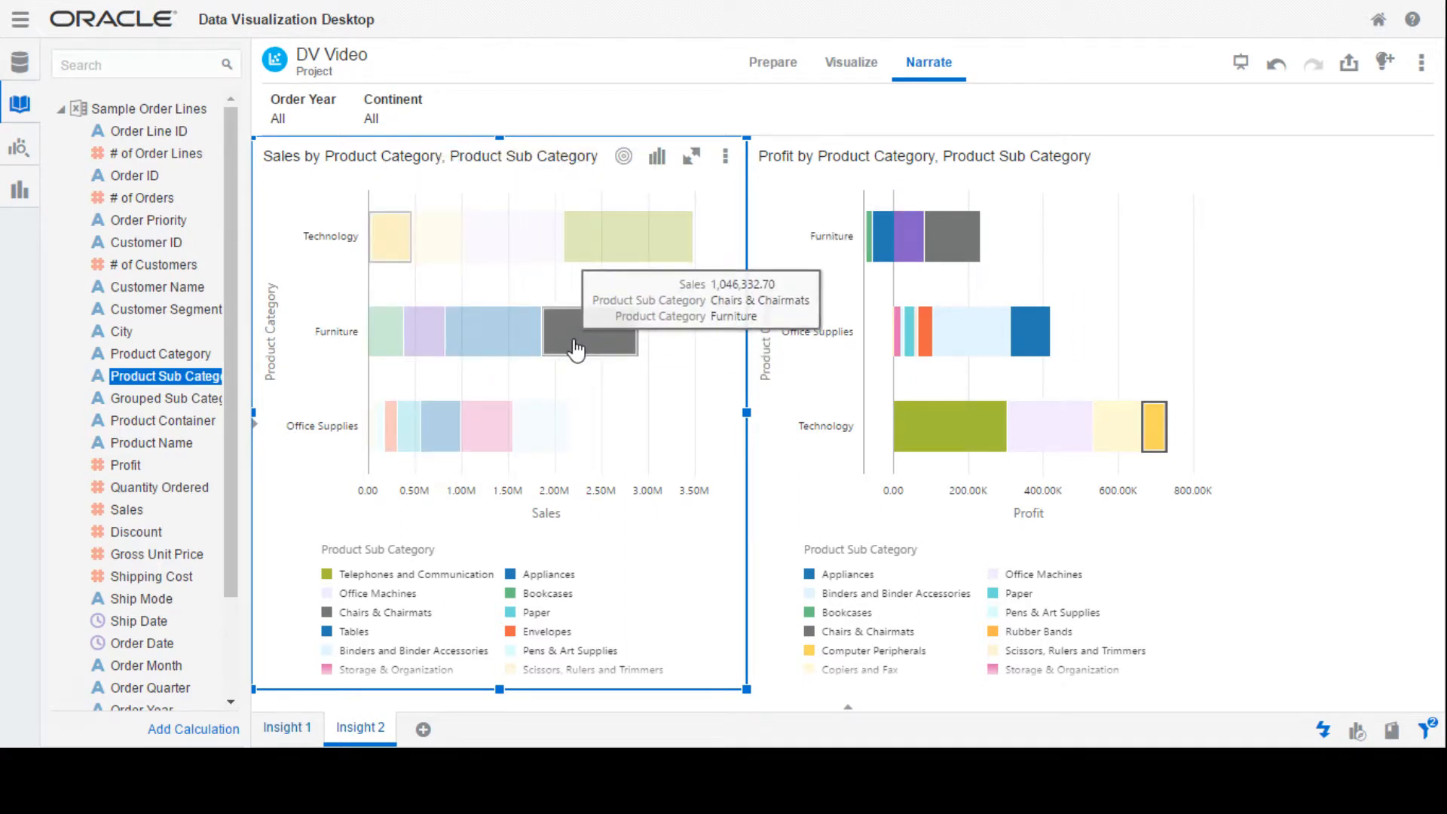
click(575, 346)
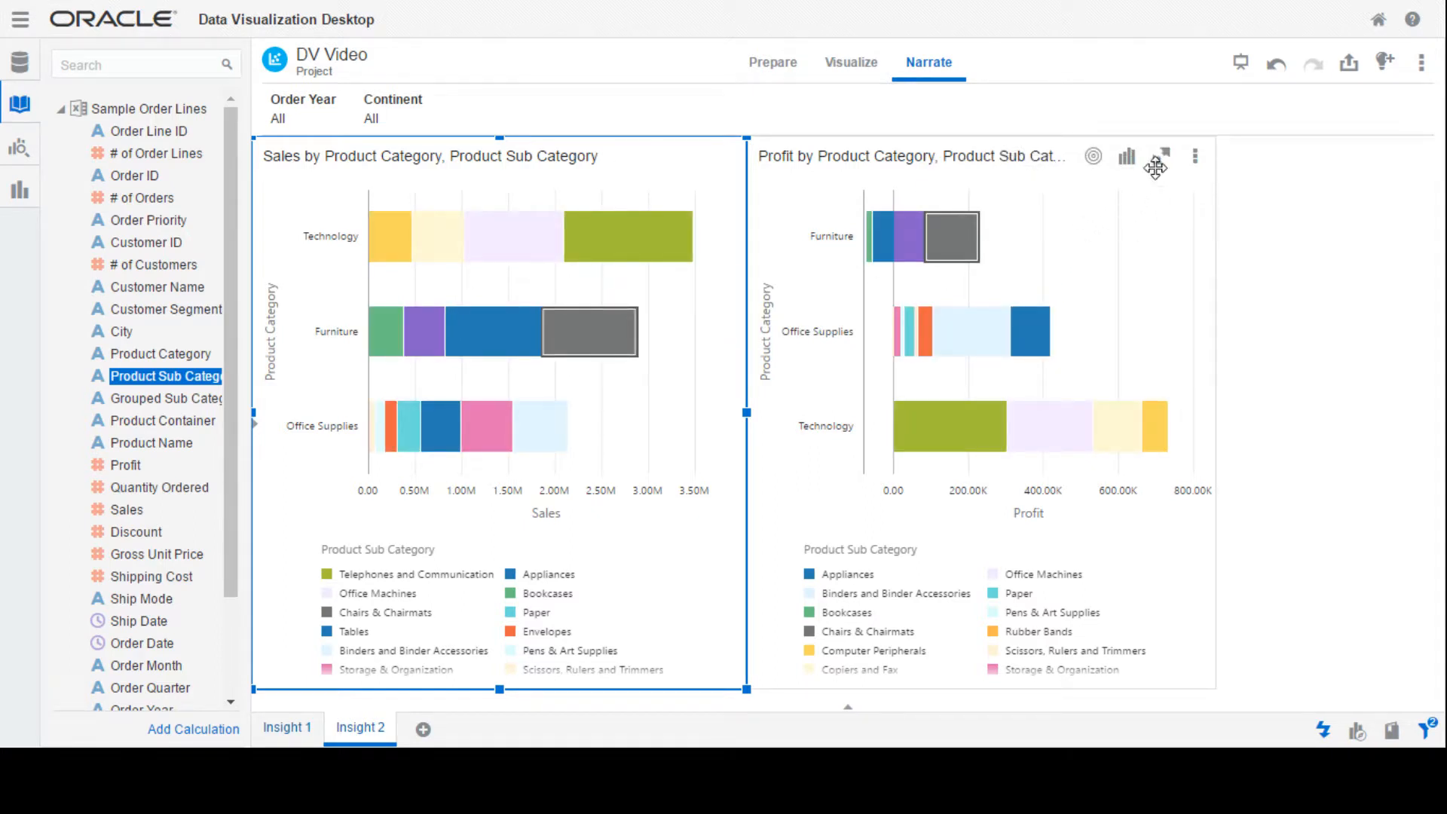
Maximize the profit chart and keep only the Furniture segments
click(1167, 166)
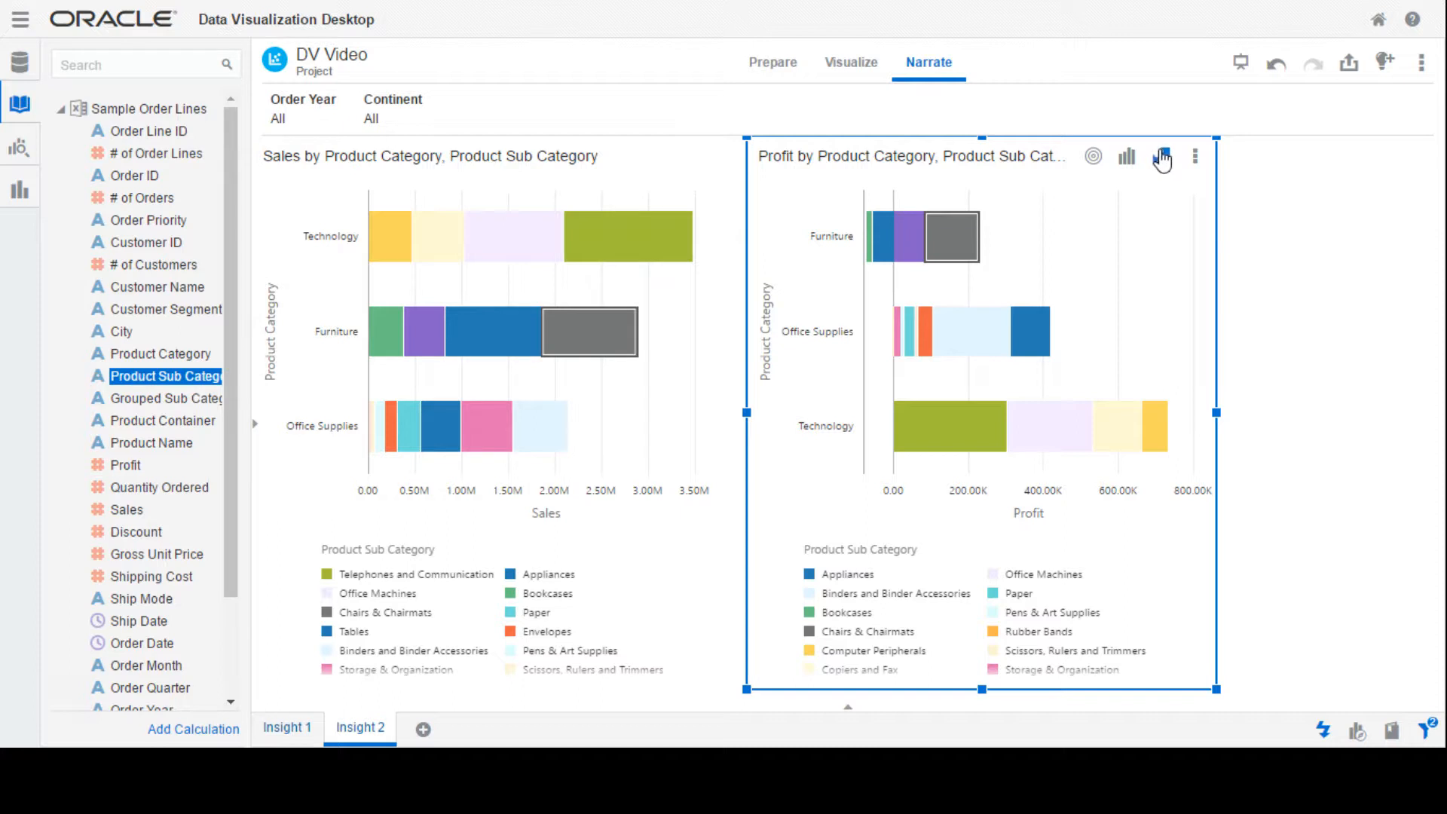
click(1164, 160)
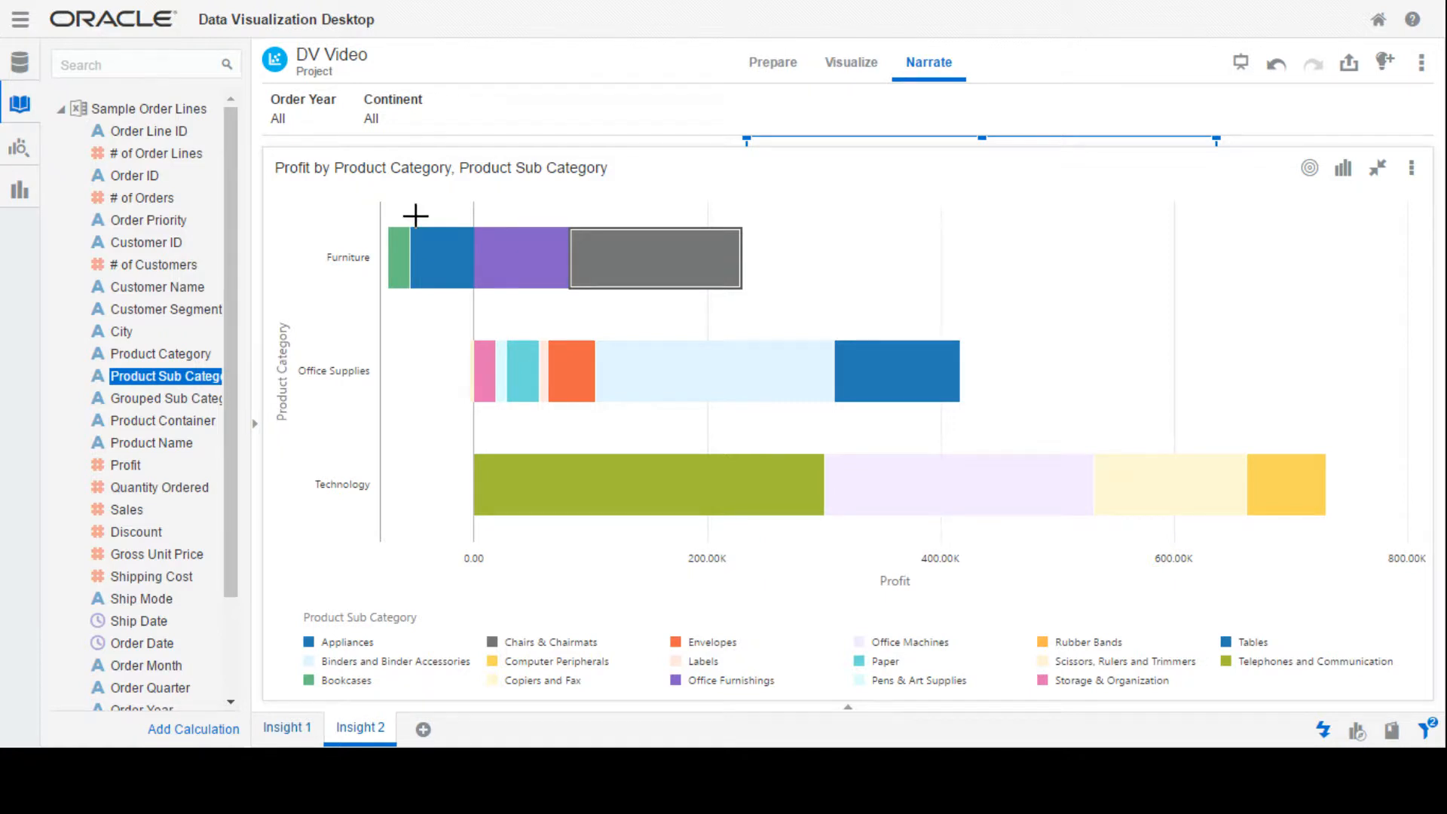
drag(354, 284, 627, 314)
right_click(633, 273)
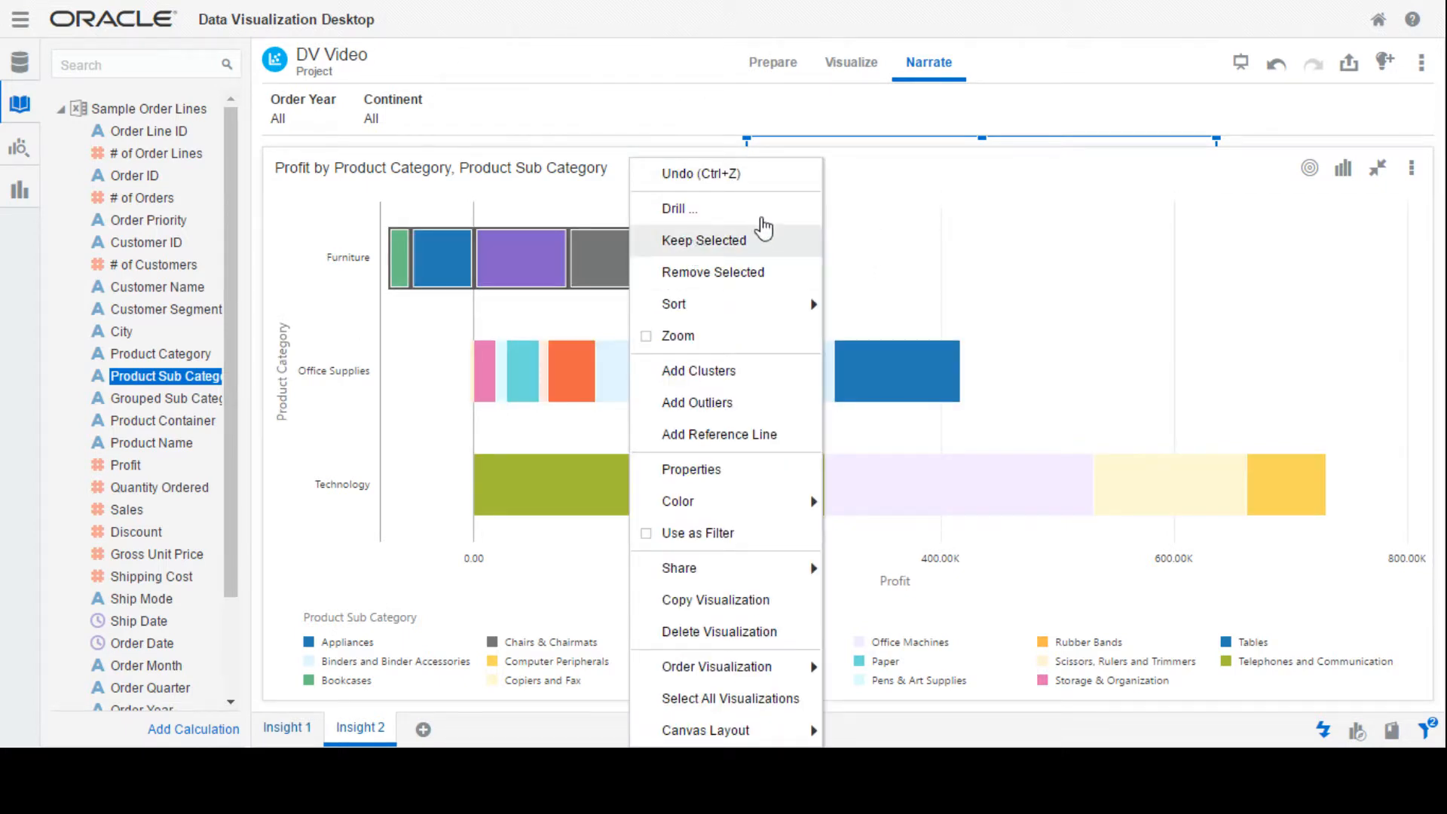
click(763, 229)
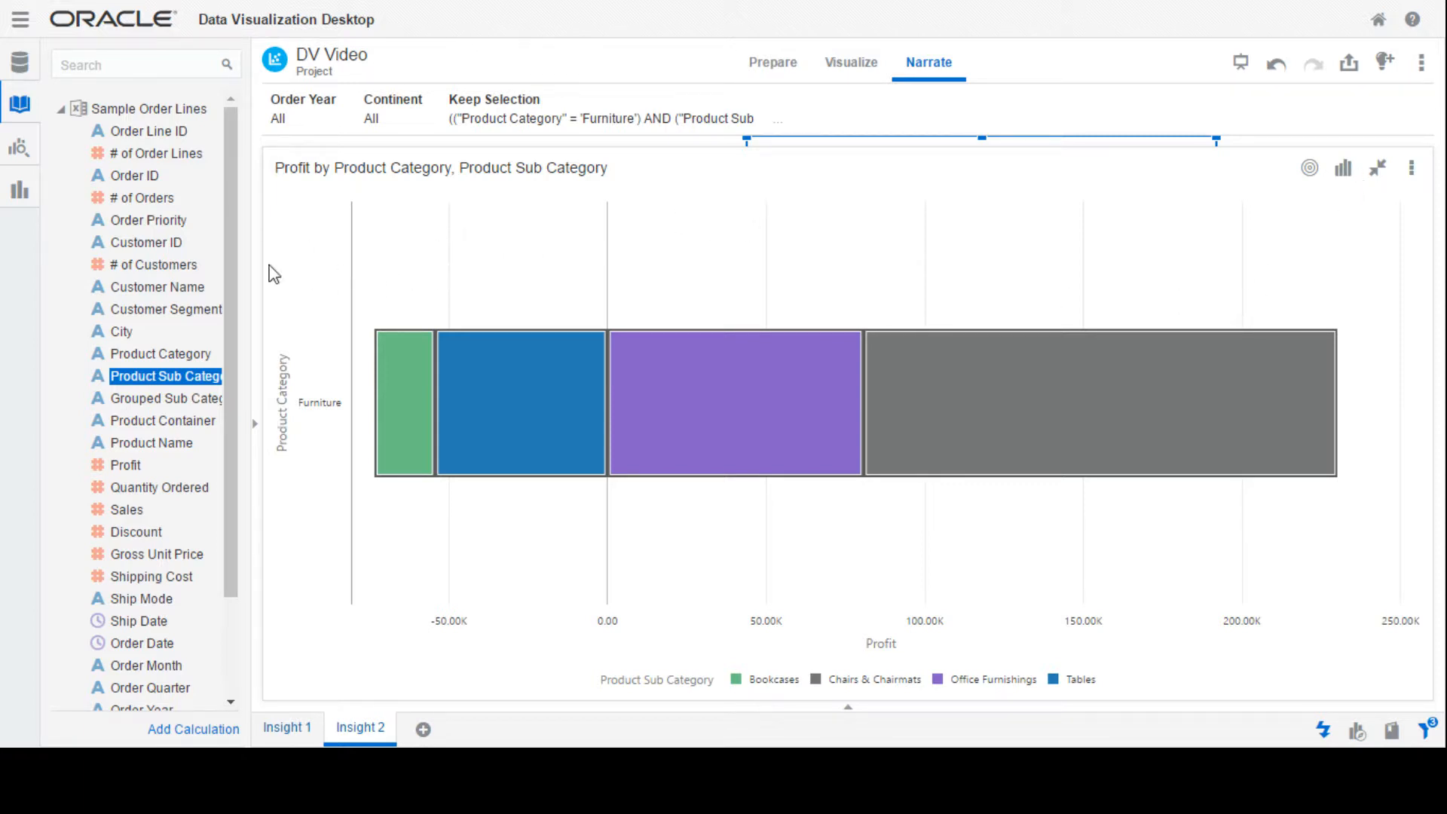
Break down the Furniture profit by Customer Name and change the visualization to a table
ctrl+click(174, 288)
drag(173, 289, 675, 315)
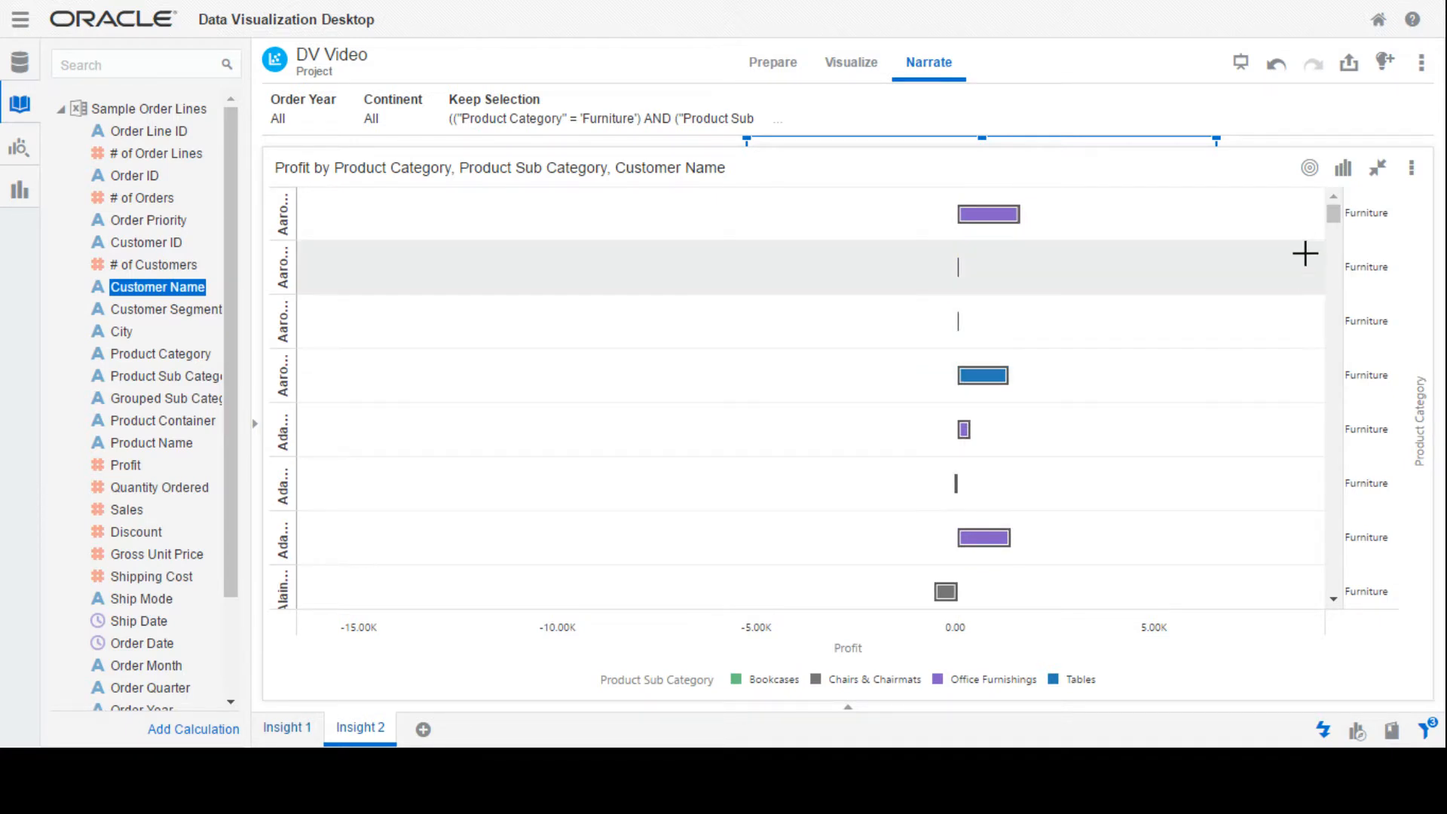
click(1345, 172)
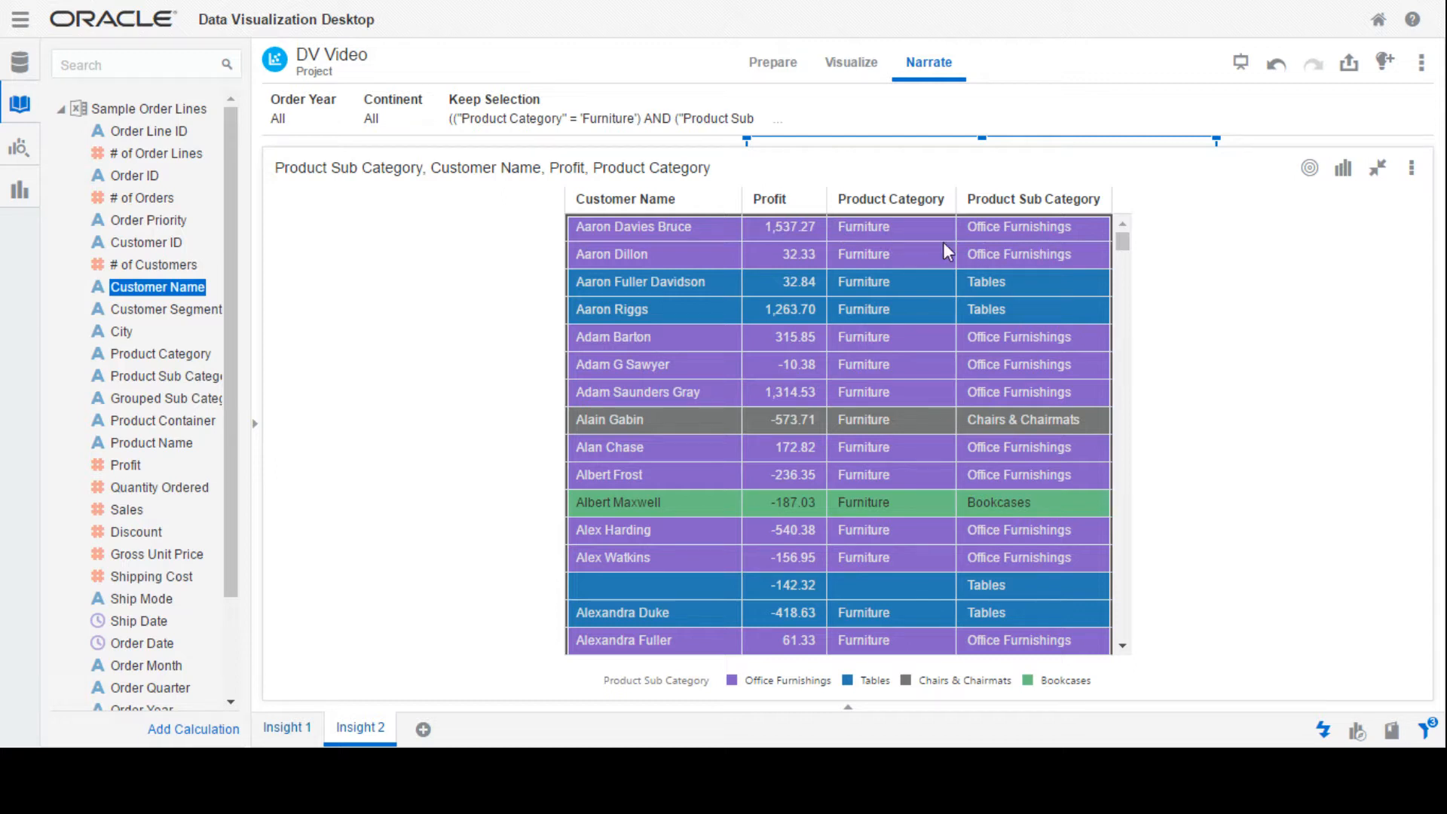
Sort the table's Profit column Low to High
click(821, 200)
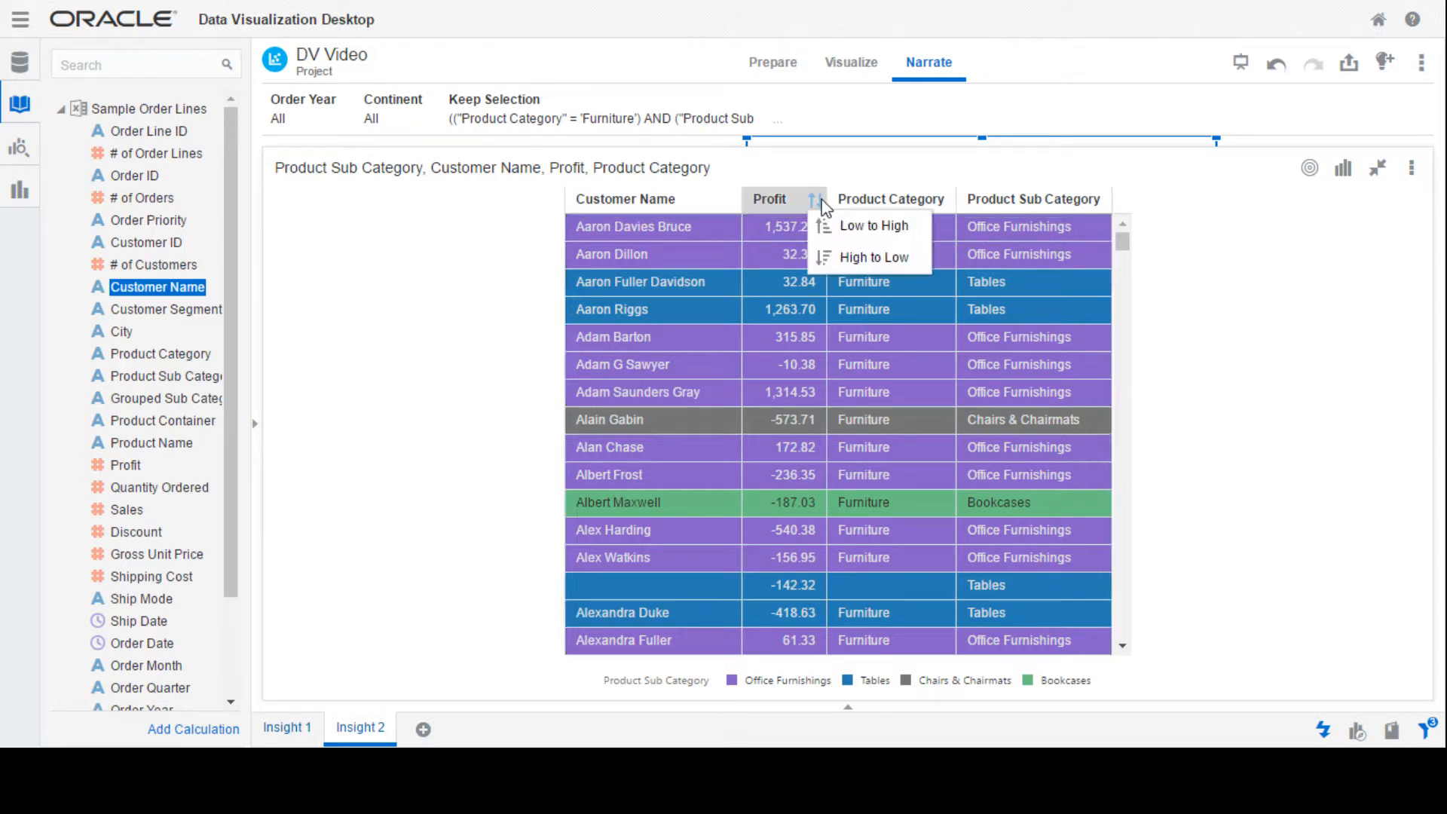
click(858, 226)
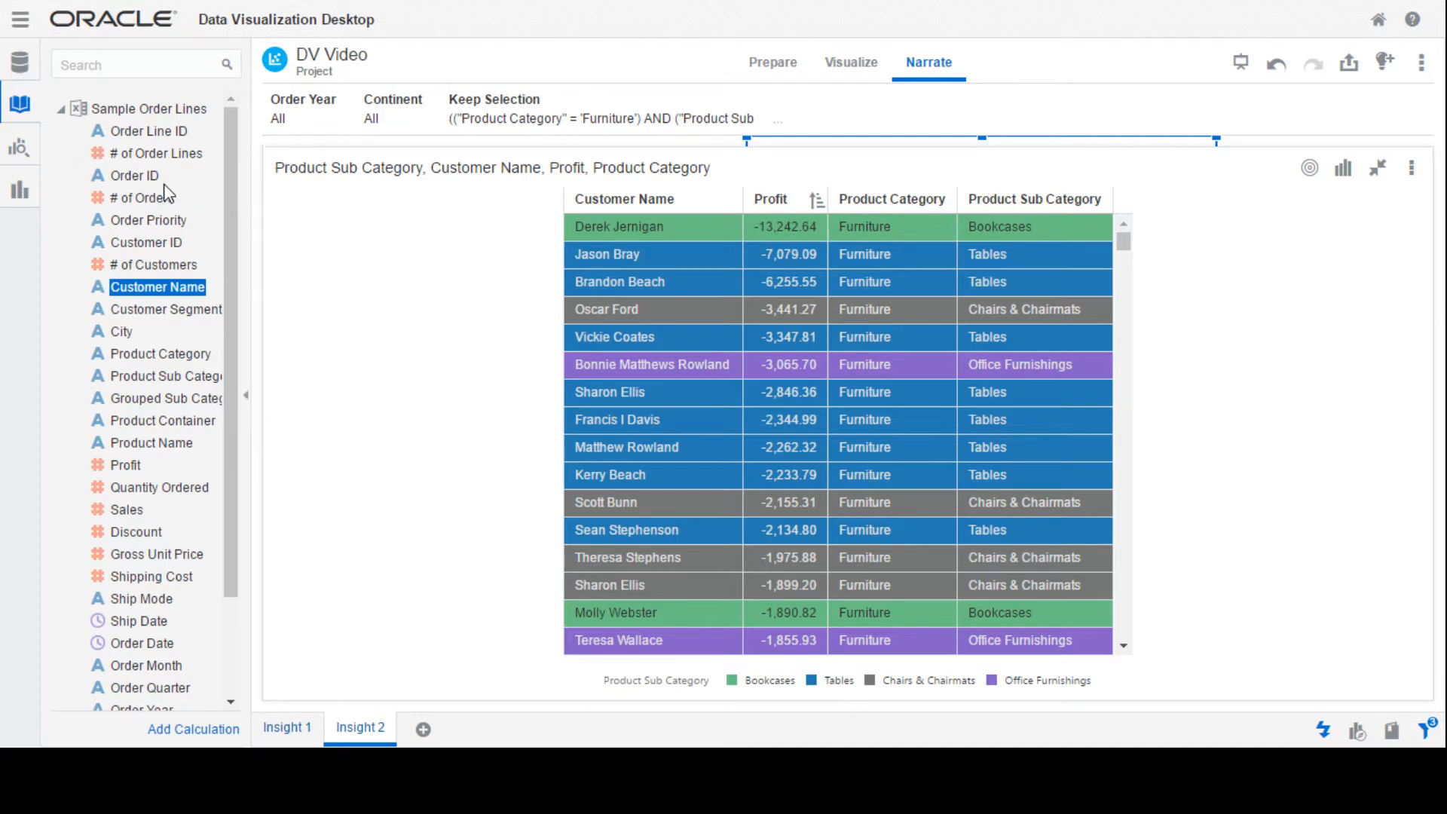
Add Order ID and Sales to the customer profit table
ctrl+click(186, 243)
drag(668, 238, 731, 226)
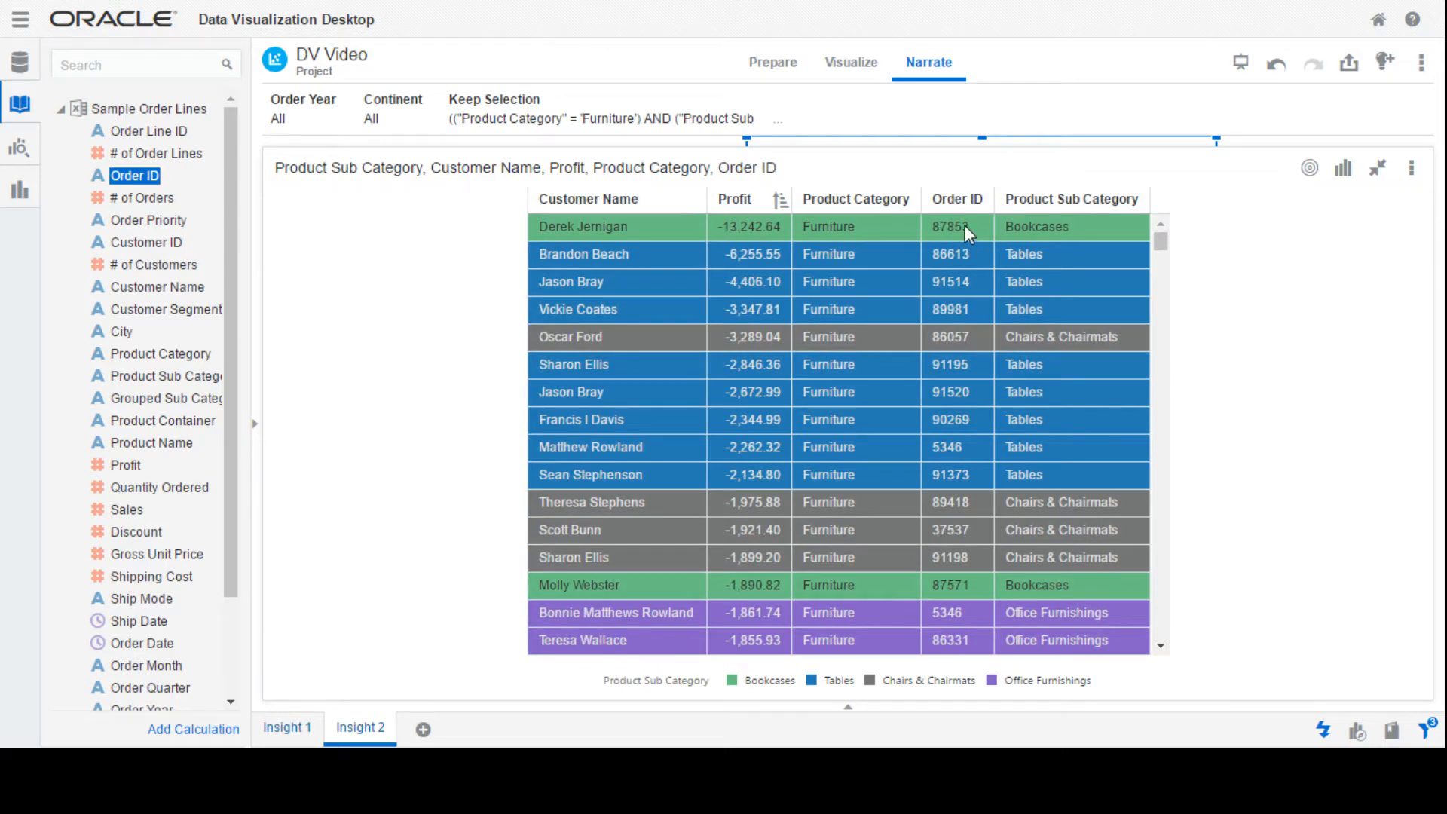
ctrl+click(127, 509)
drag(126, 510, 916, 216)
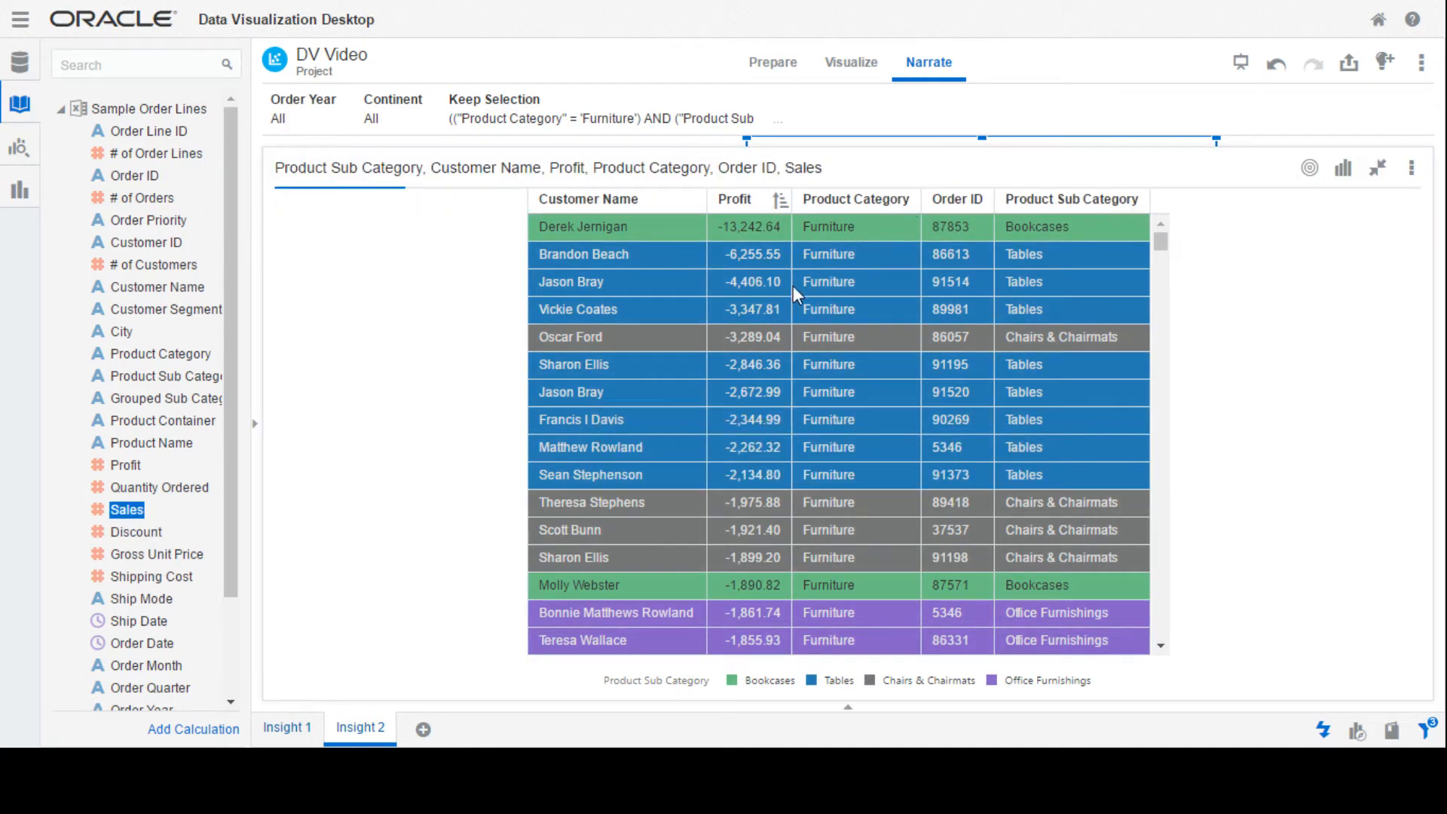